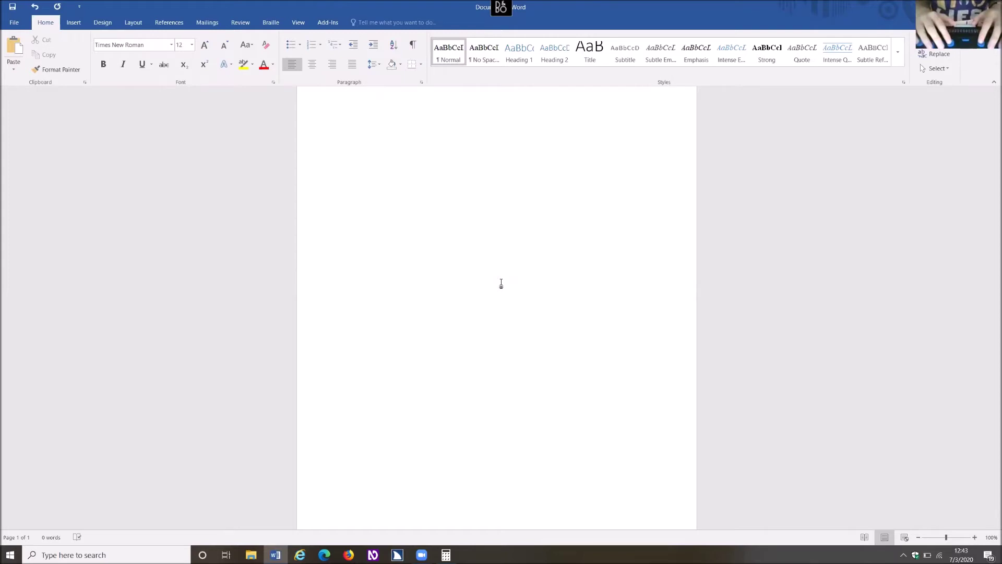
type("K")
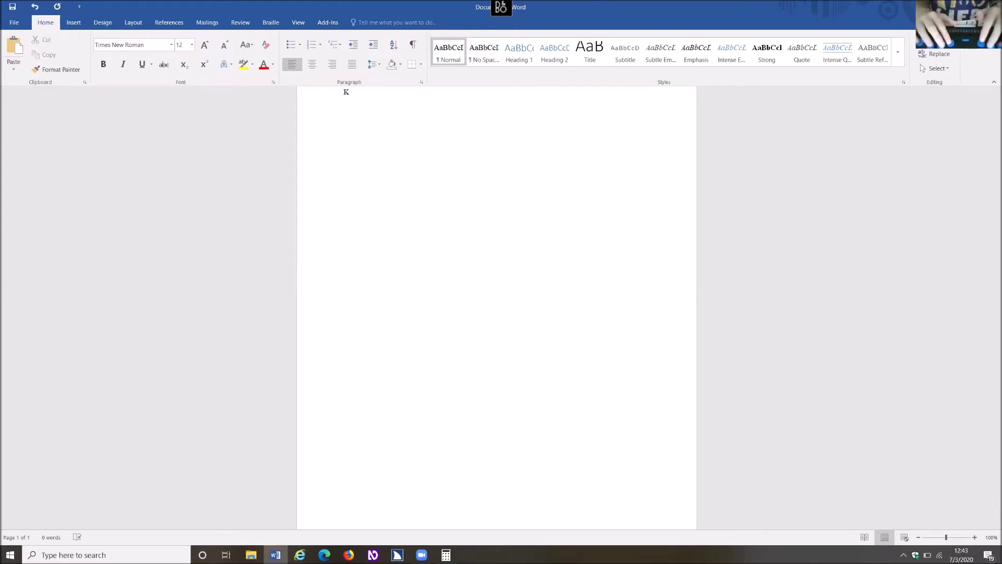
type("imber")
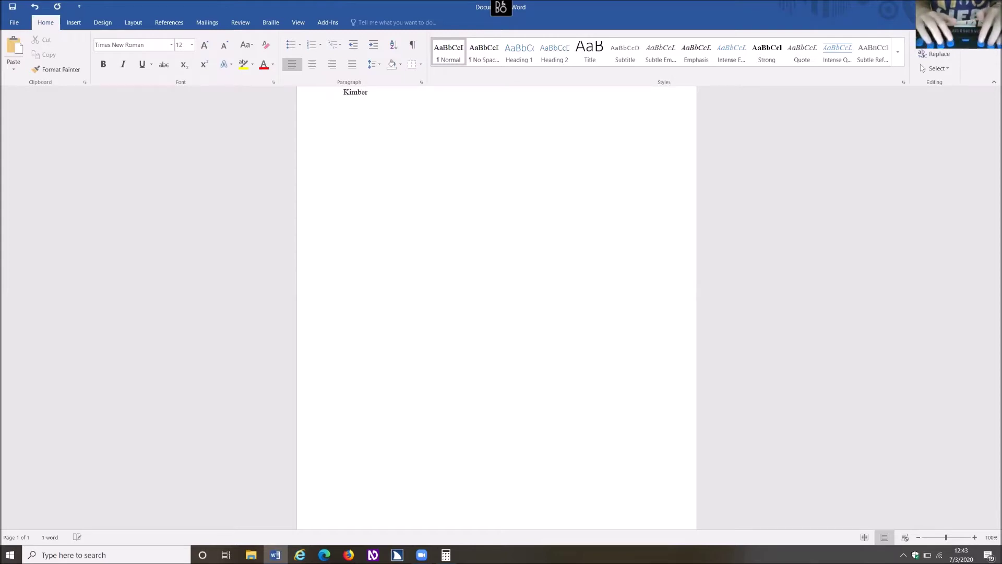
type("ly Drud")
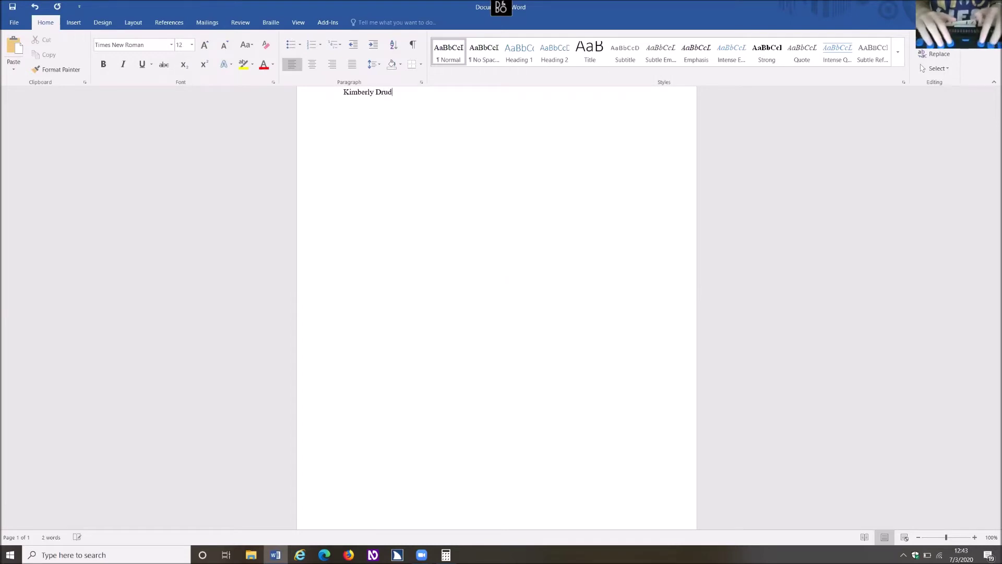
type("ge")
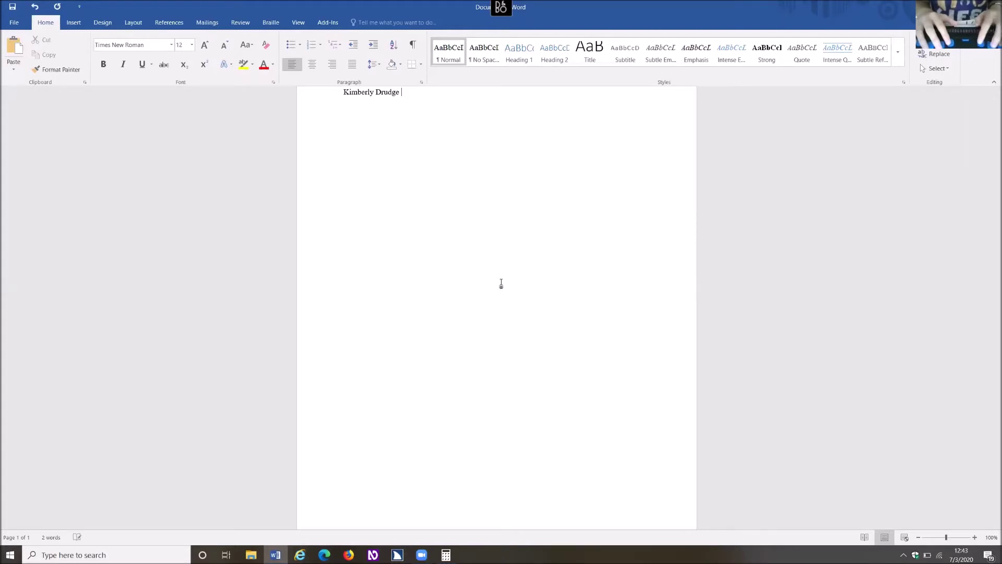
type("I")
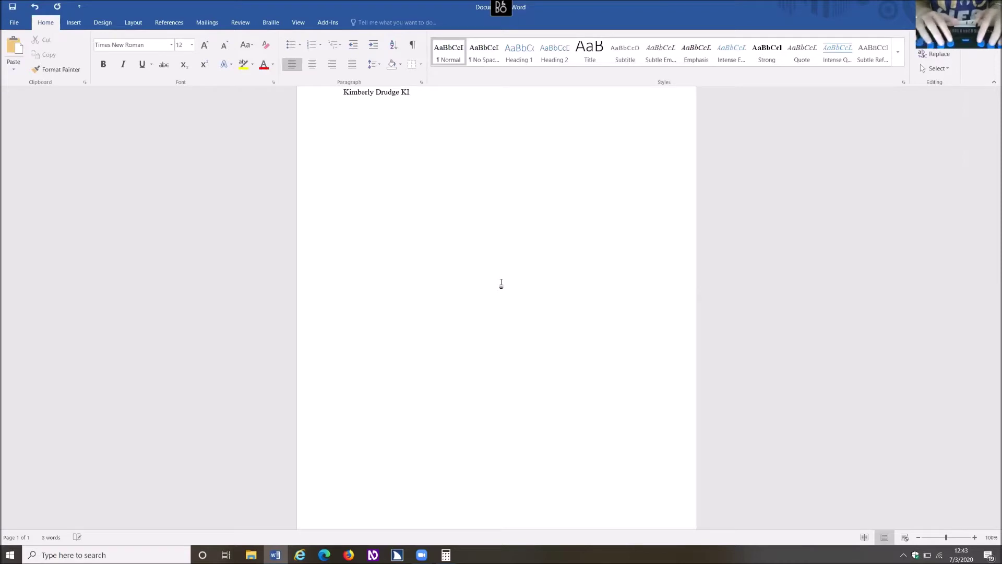
type("M")
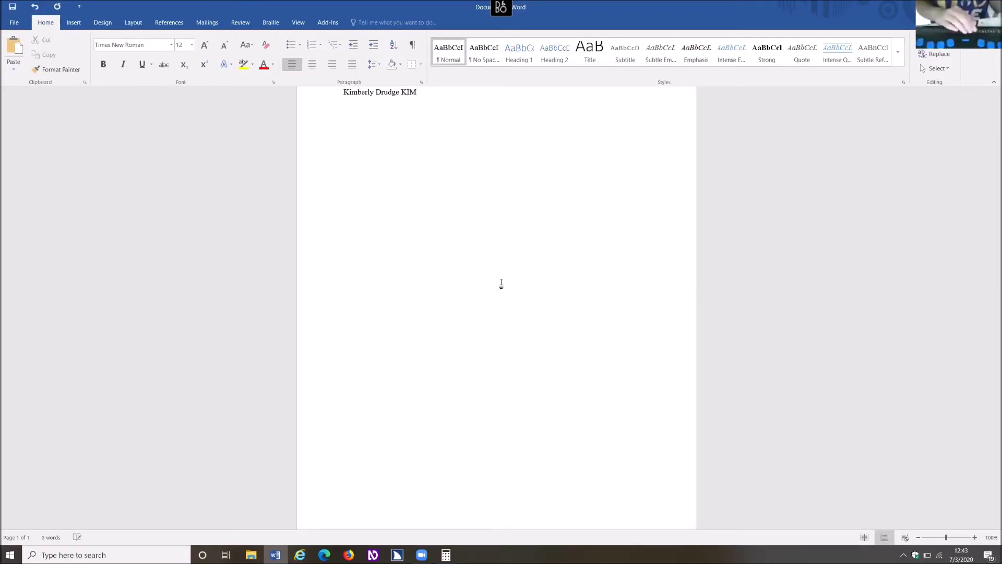
type("k")
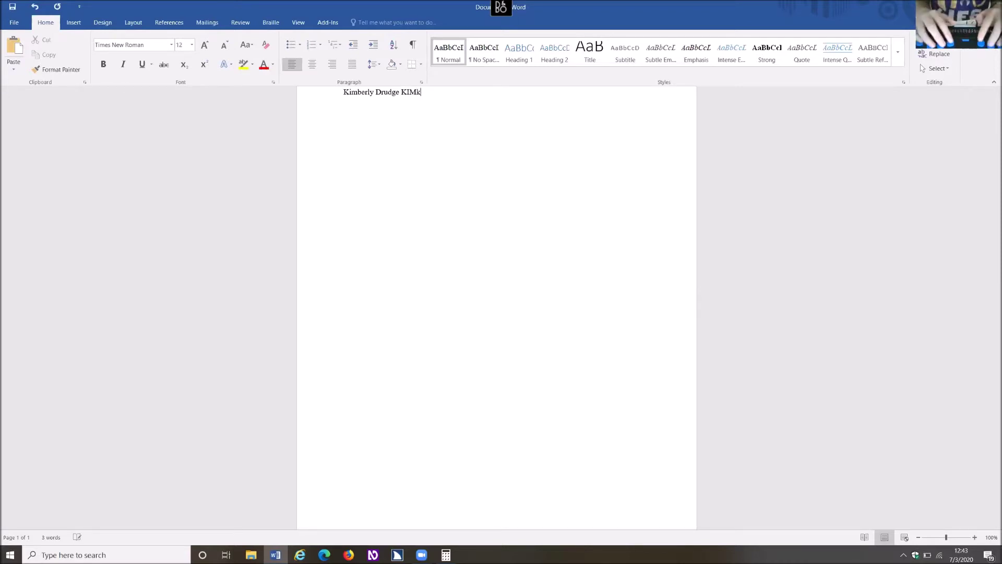
type("im")
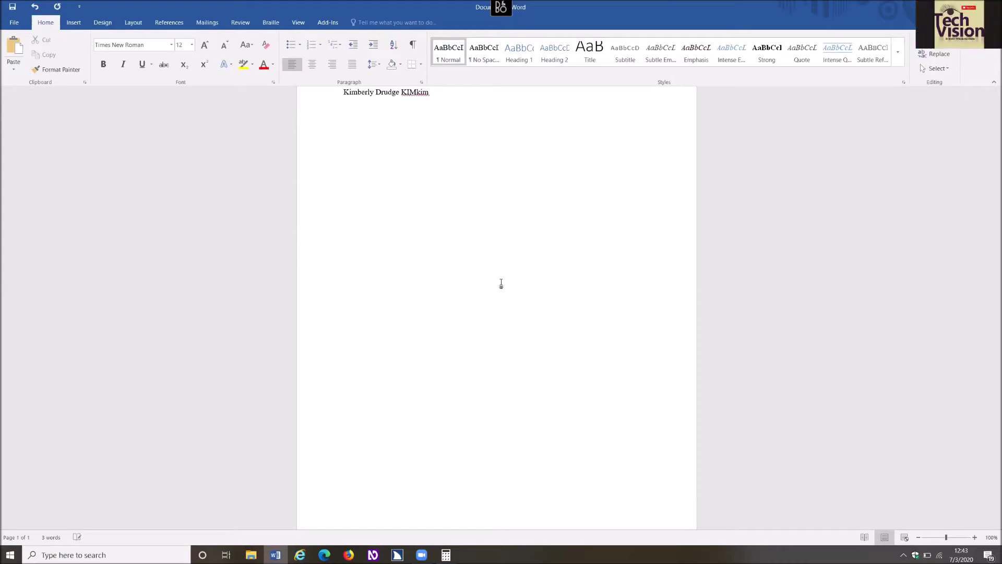
Remove the stray letters after the name on line one and begin the next line
key("BackSpace")
key("BackSpace")
key("BackSpace")
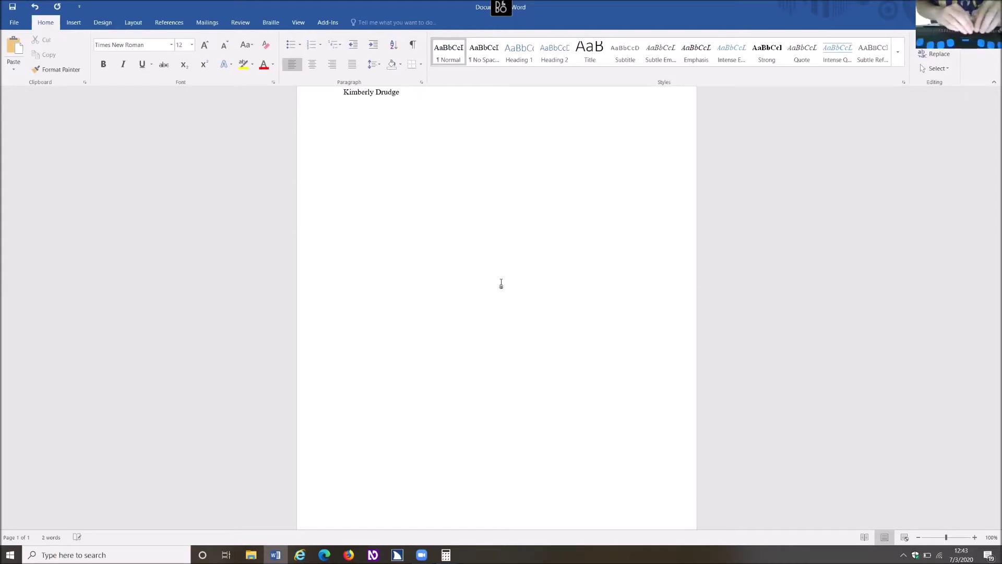
key("Home")
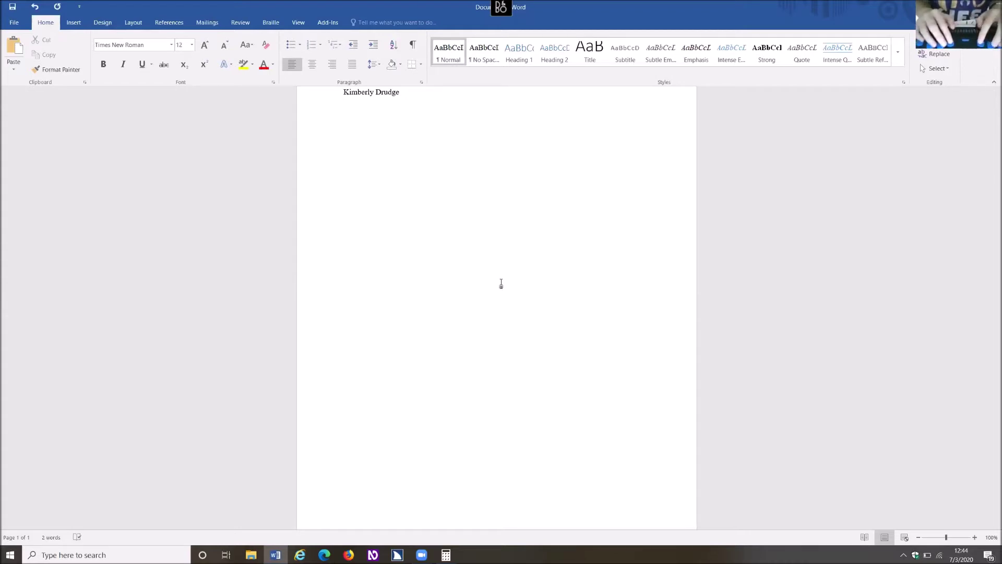
type("Math")
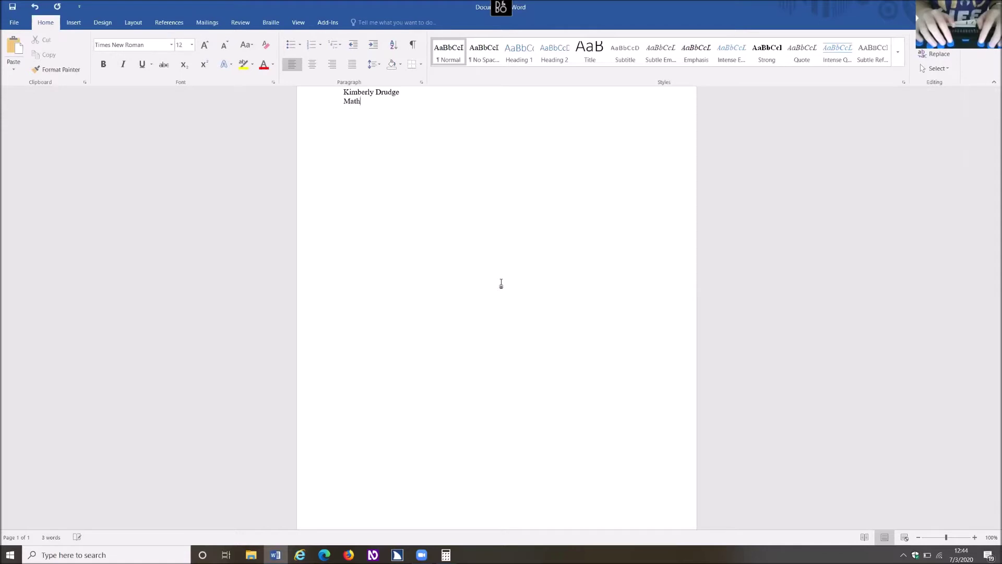
Add 'Math' under the name and start numbered problem 1, '2015 + 2020 ='
key("Return")
key("Return")
type("1.")
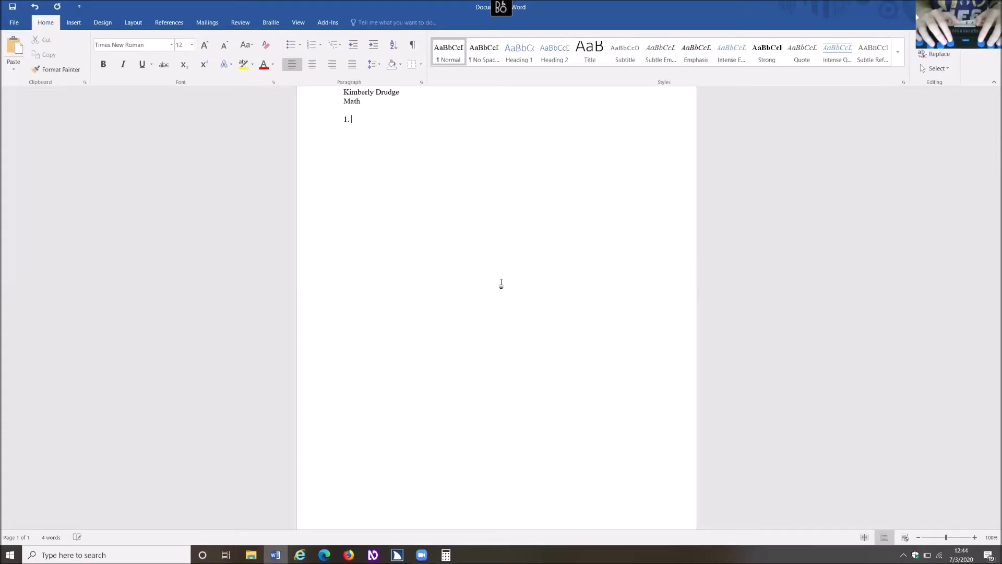
type("201")
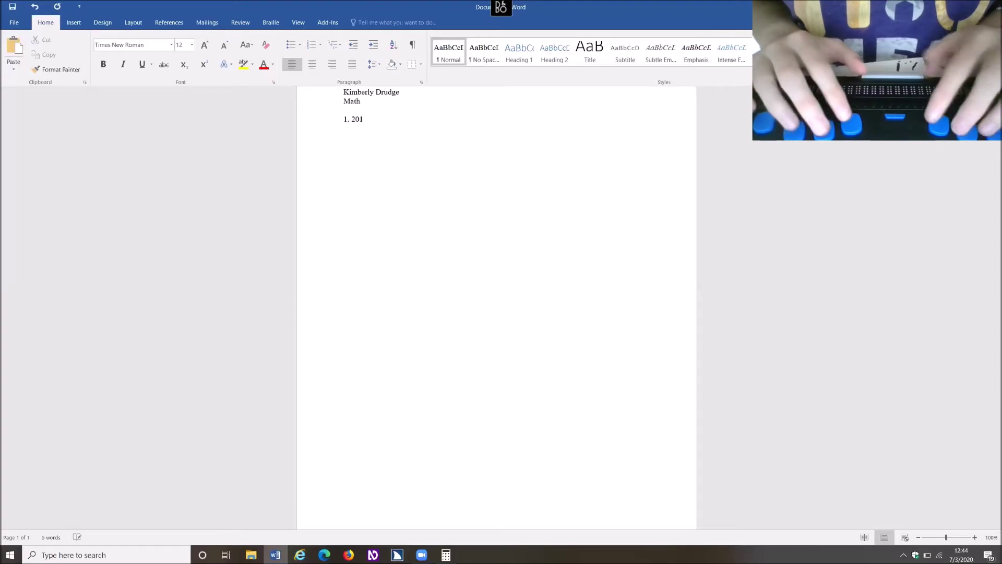
type("5 +")
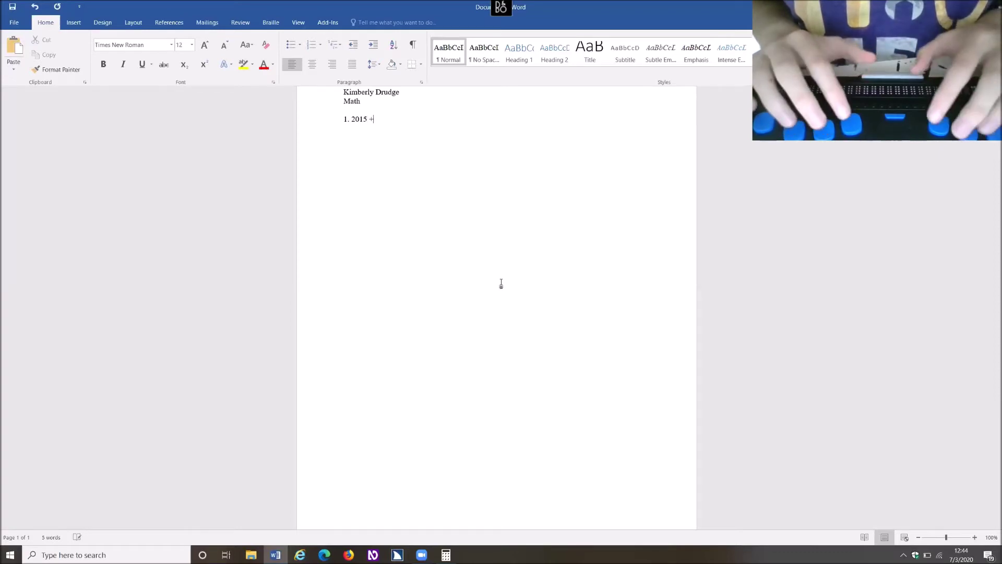
type(" 2020")
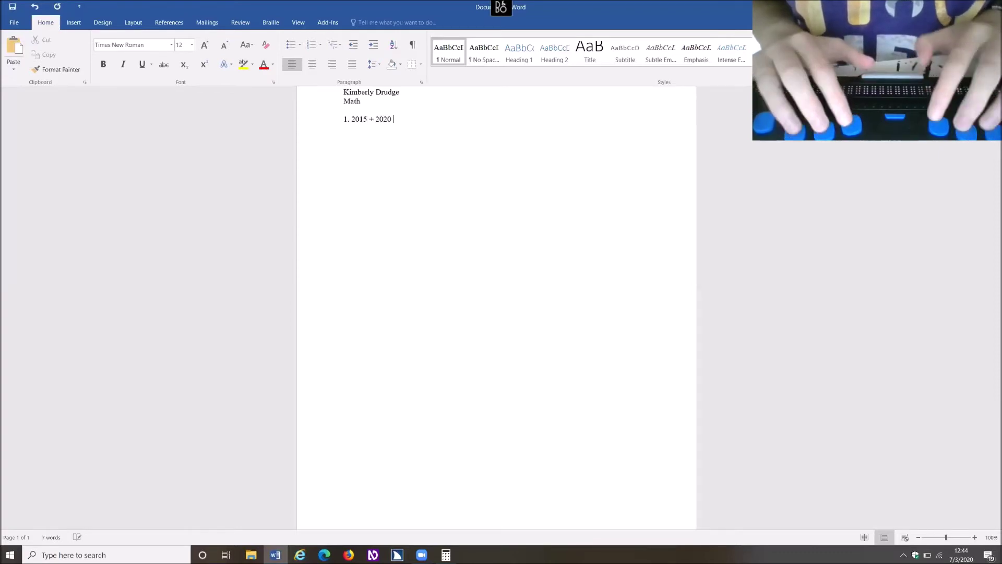
type(" =")
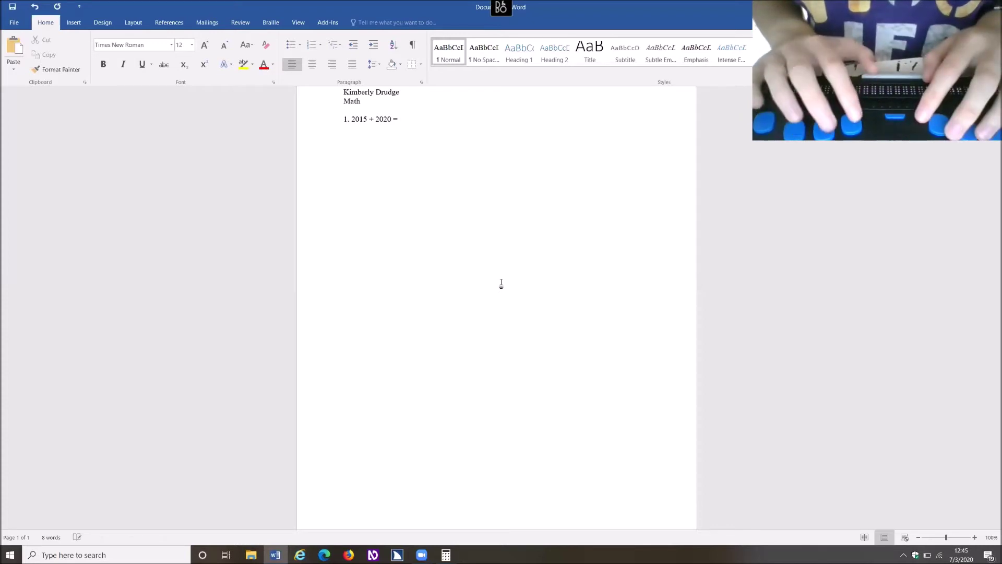
key("alt+Tab")
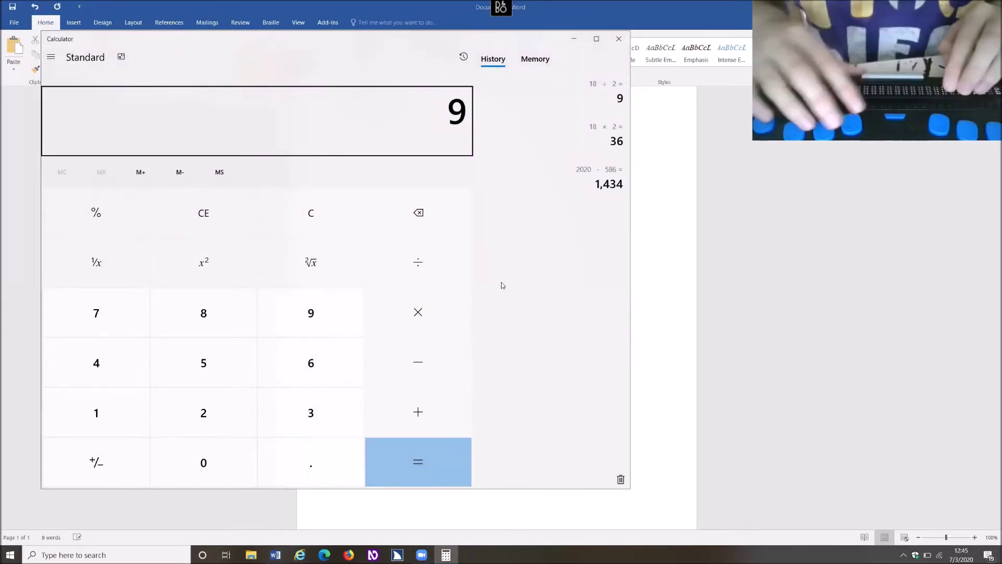
Clear Calculator, compute 2020 + 2015 = 4,035, and return to Word
key("Escape")
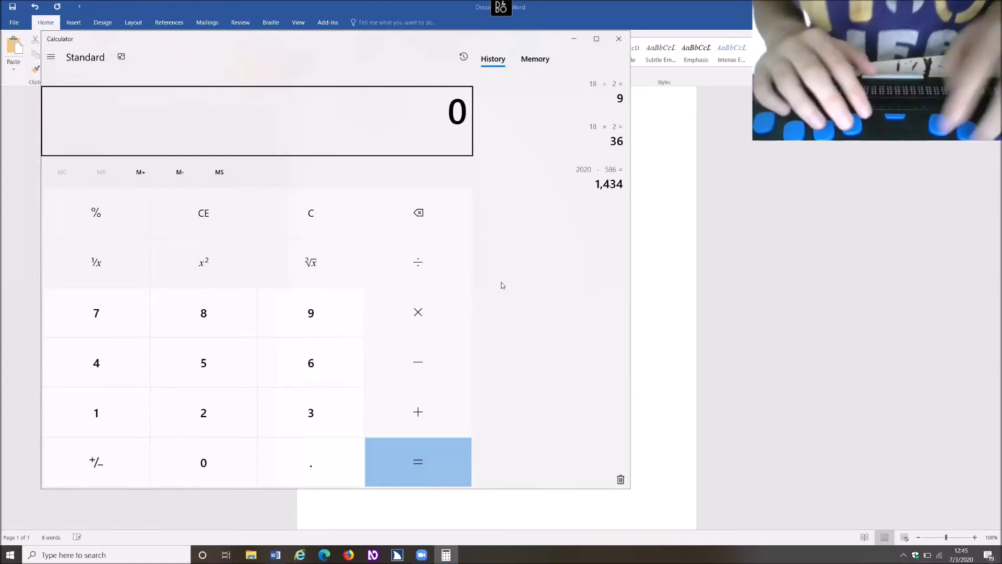
type("2")
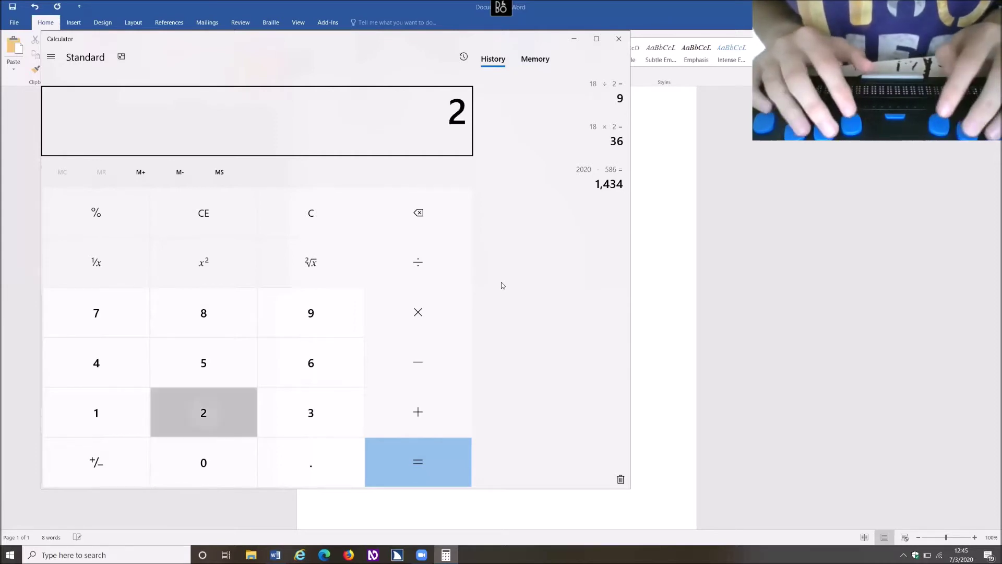
type(",020")
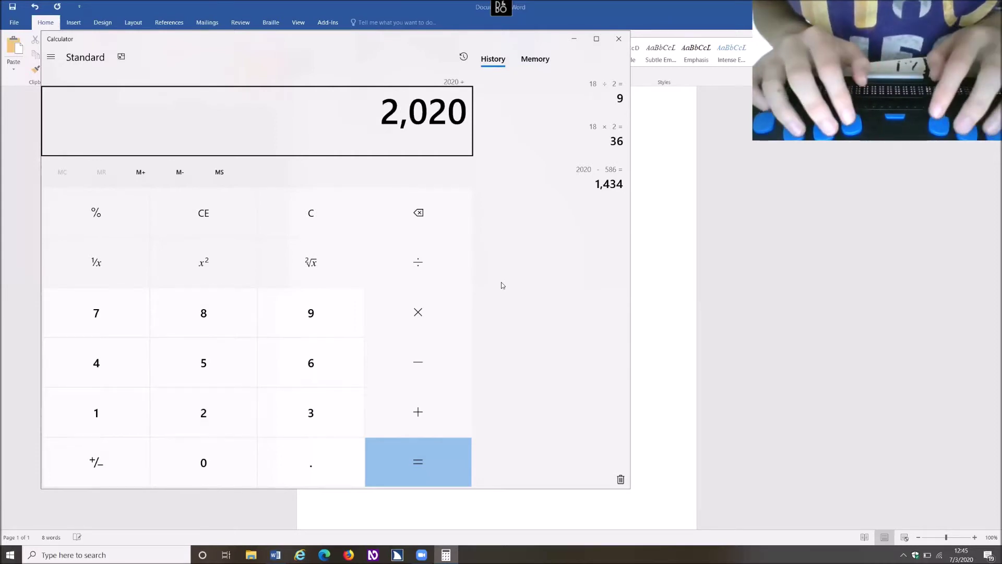
type("+2015")
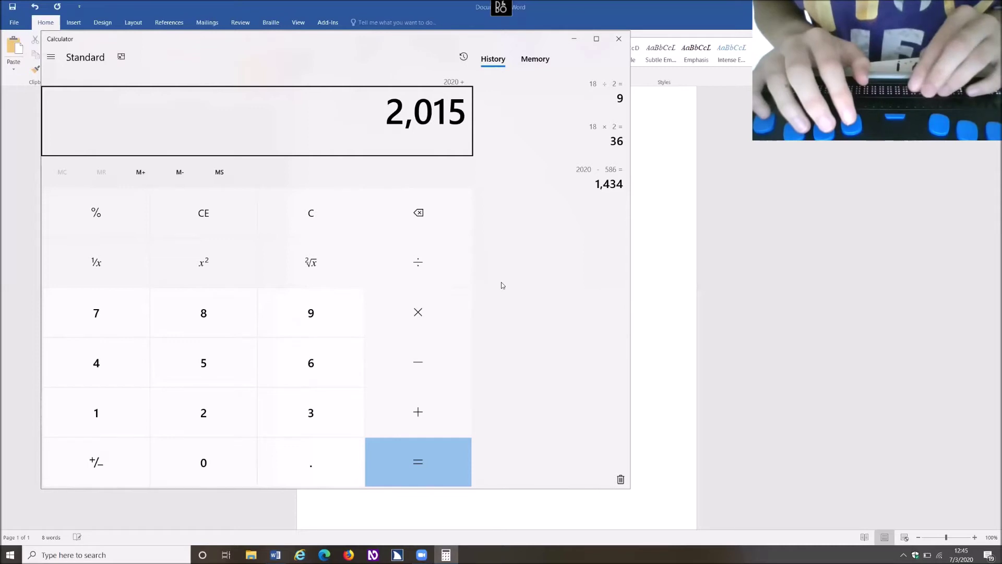
key("Return")
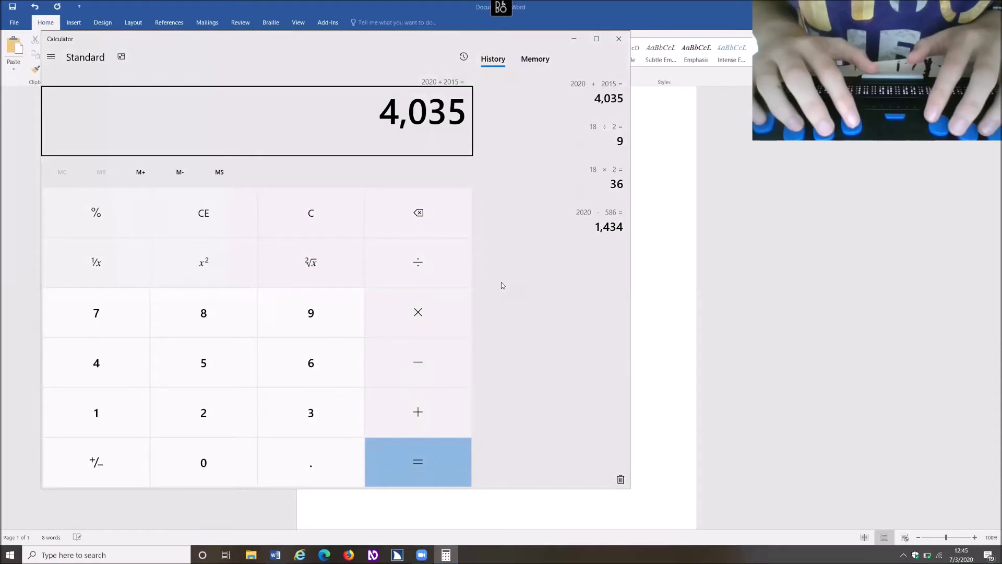
key("alt+Tab")
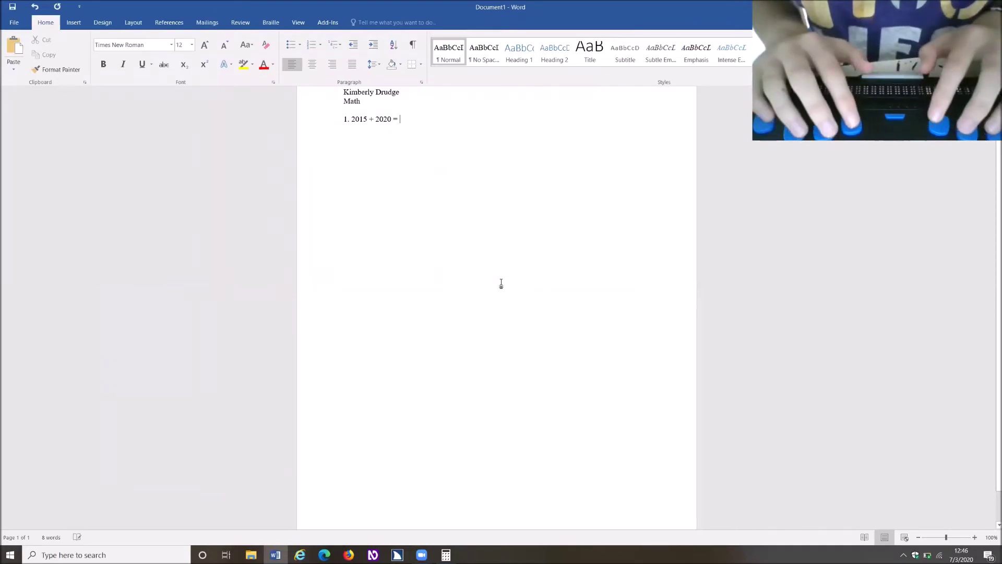
type("4035")
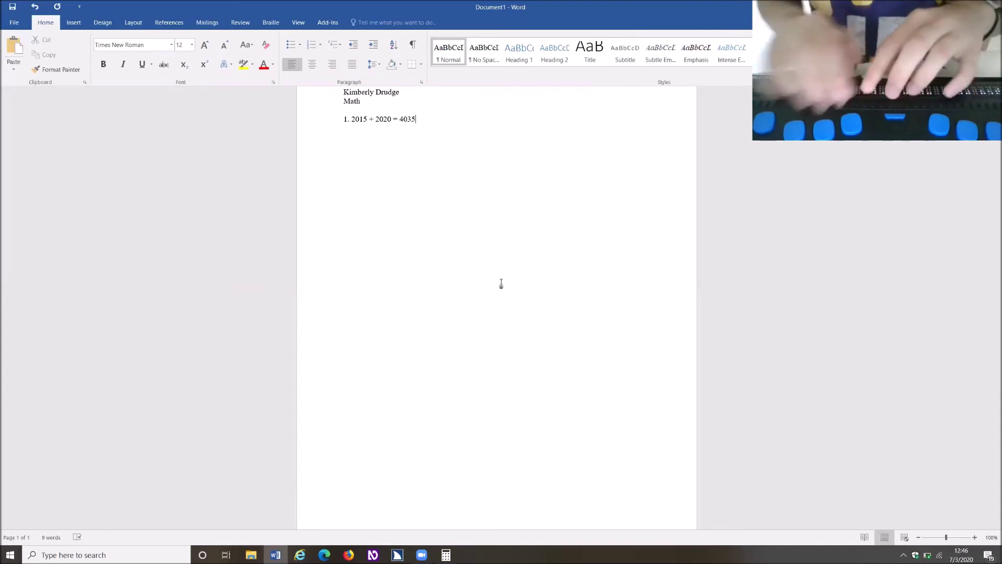
Answer problem 1 with 4035 and write problem 2, '30 - 15 ='
key("Return")
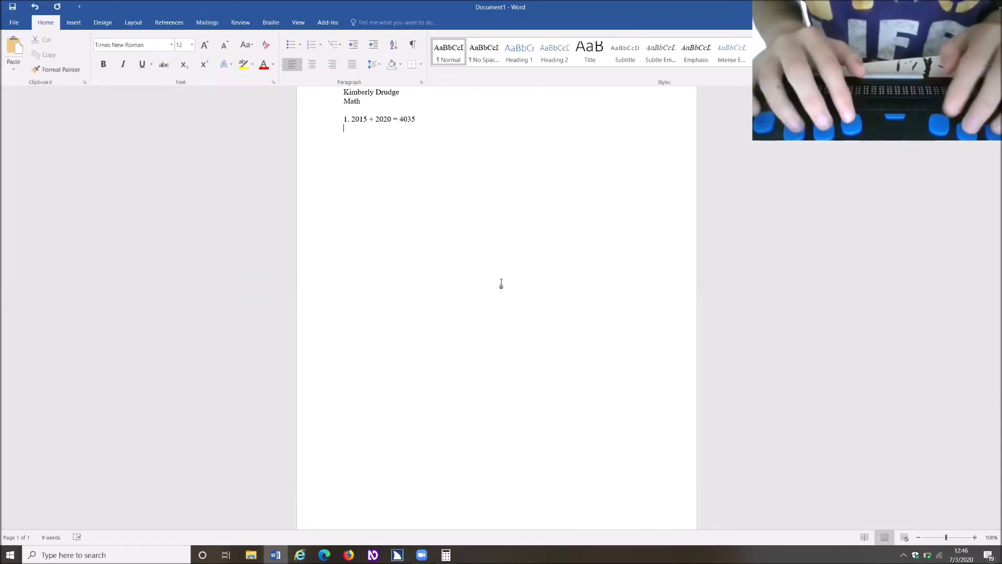
type("2. ")
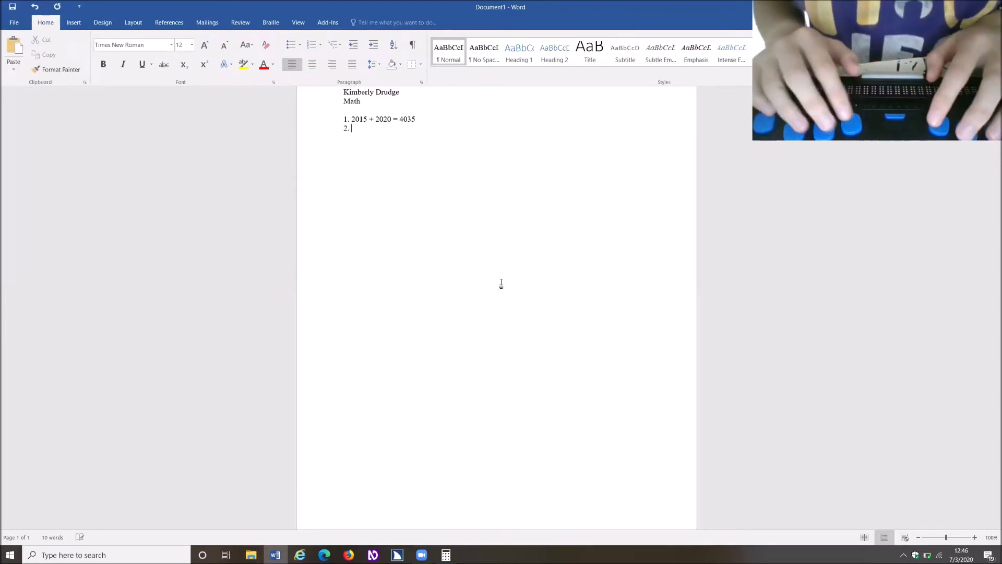
type("30 - 15 =")
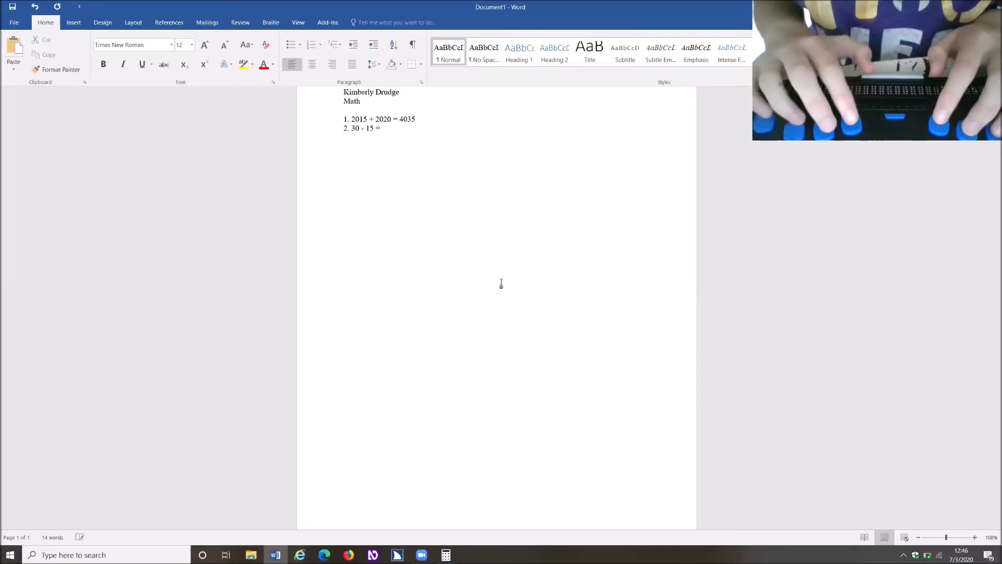
key("alt+Tab")
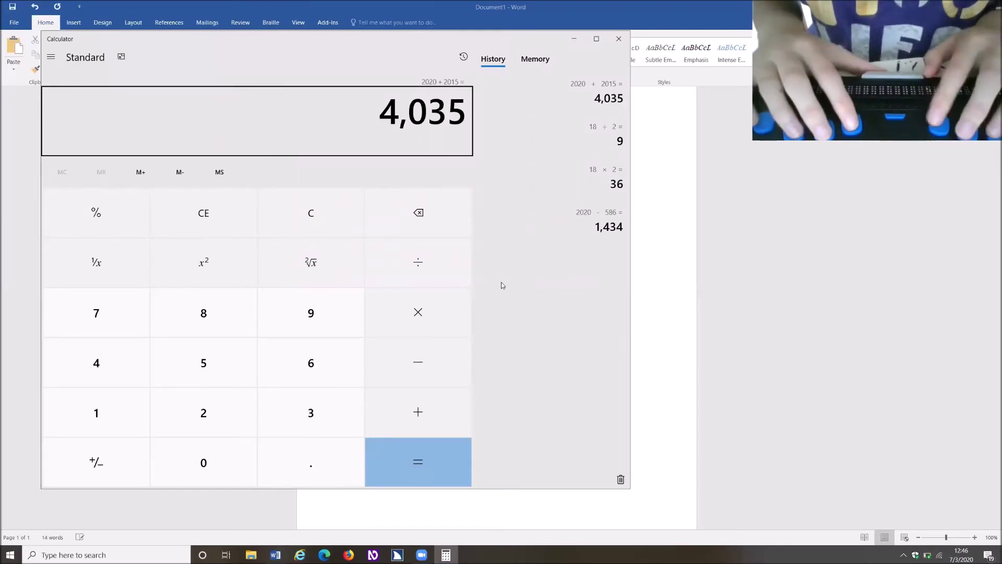
Clear Calculator, compute 30 − 15 = 15, and return to Word
key("Escape")
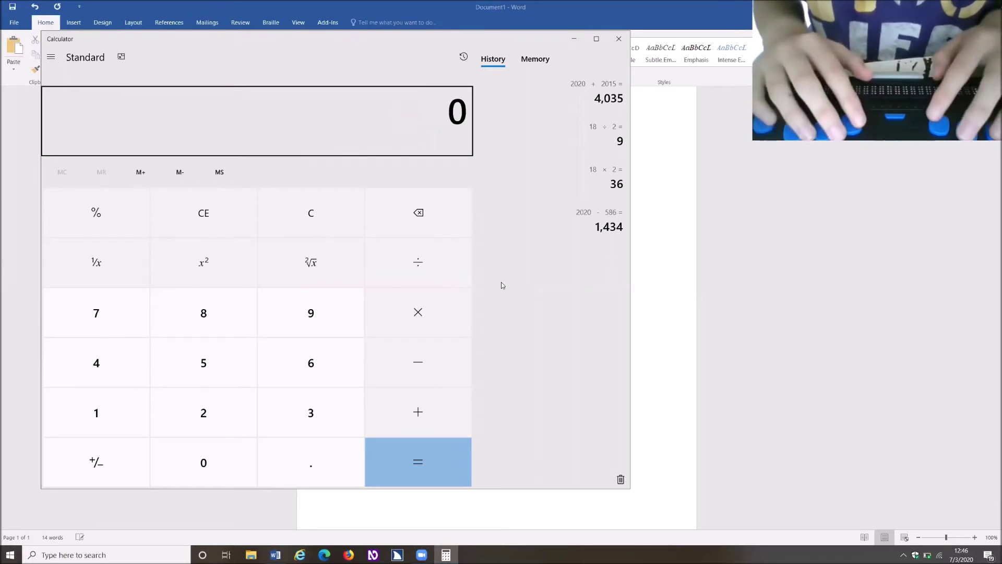
type("3")
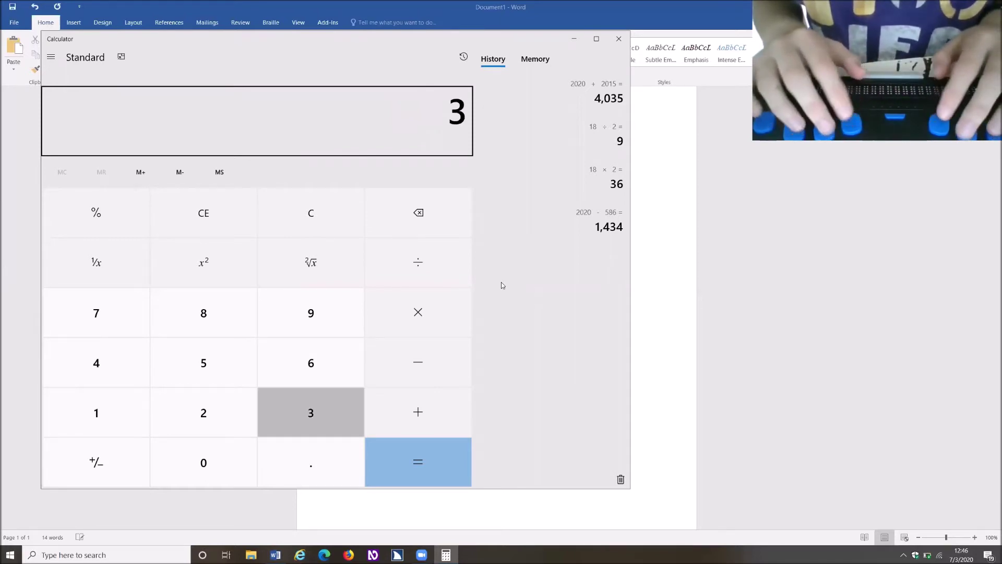
type("0")
key("minus")
type("15")
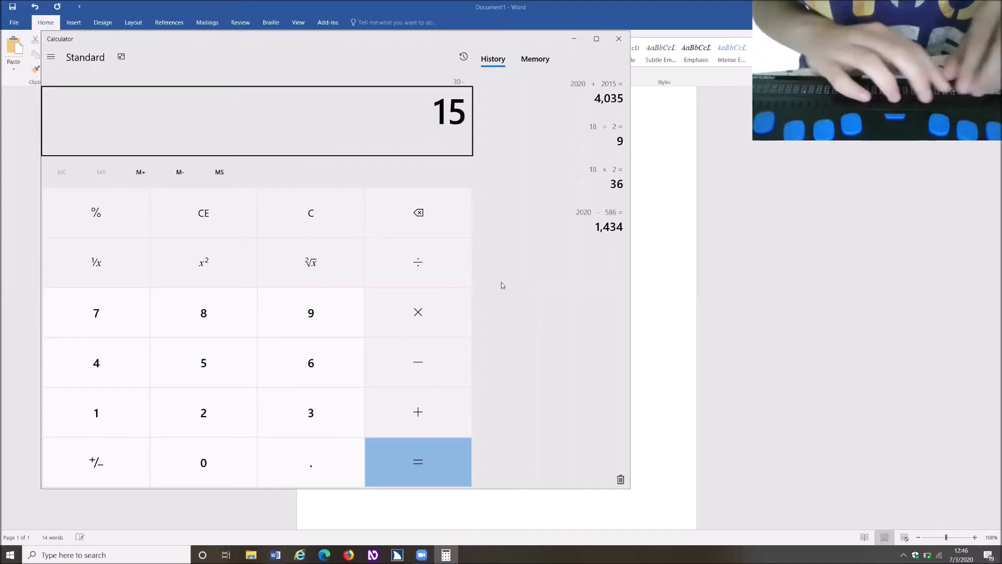
key("Return")
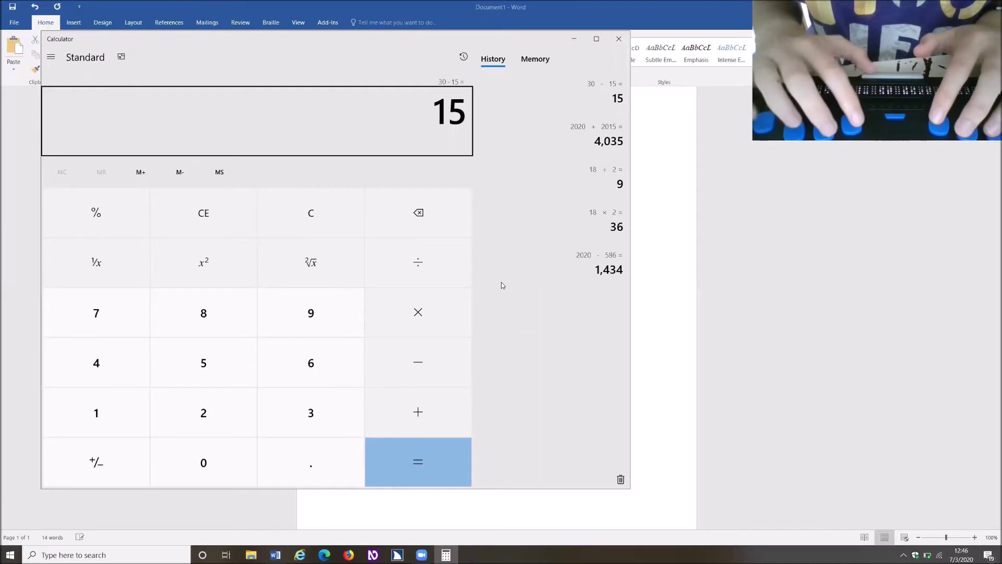
key("alt+Tab")
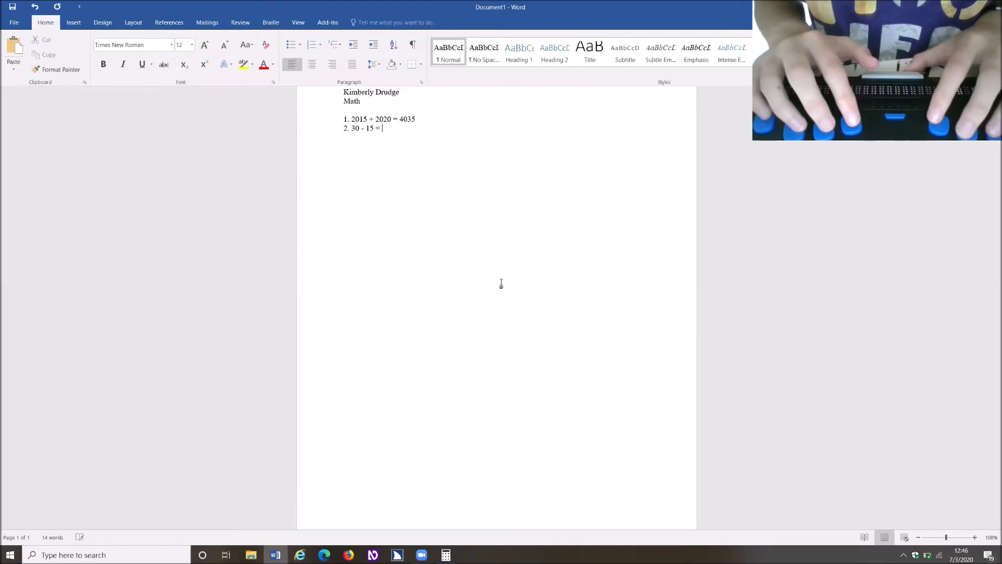
type("15")
type("3.")
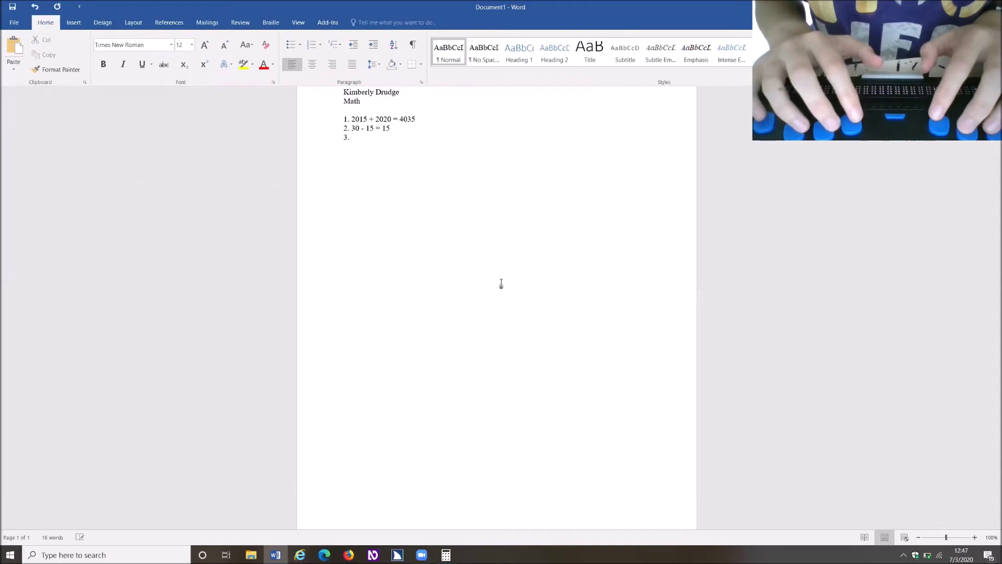
type("5 * 1")
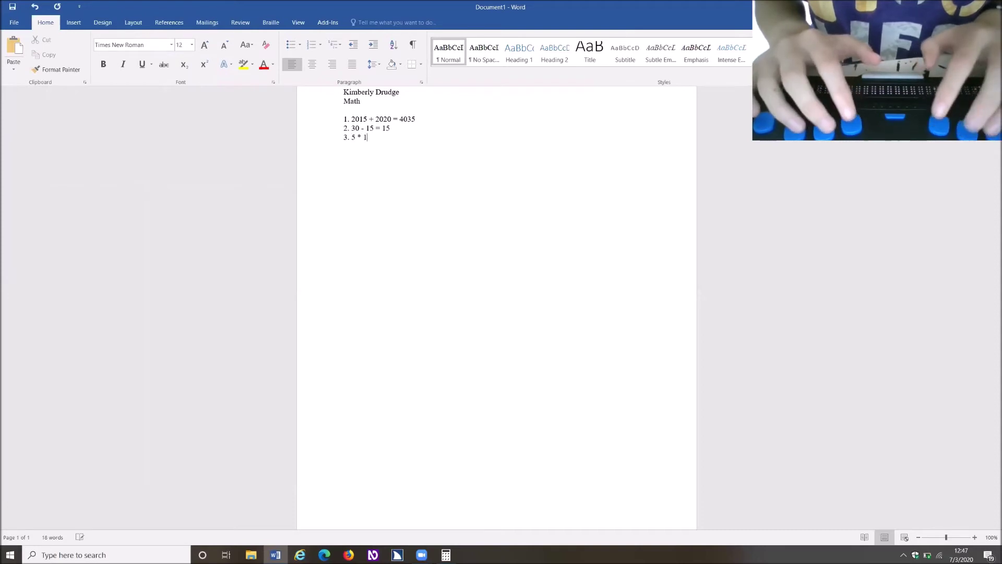
type("00")
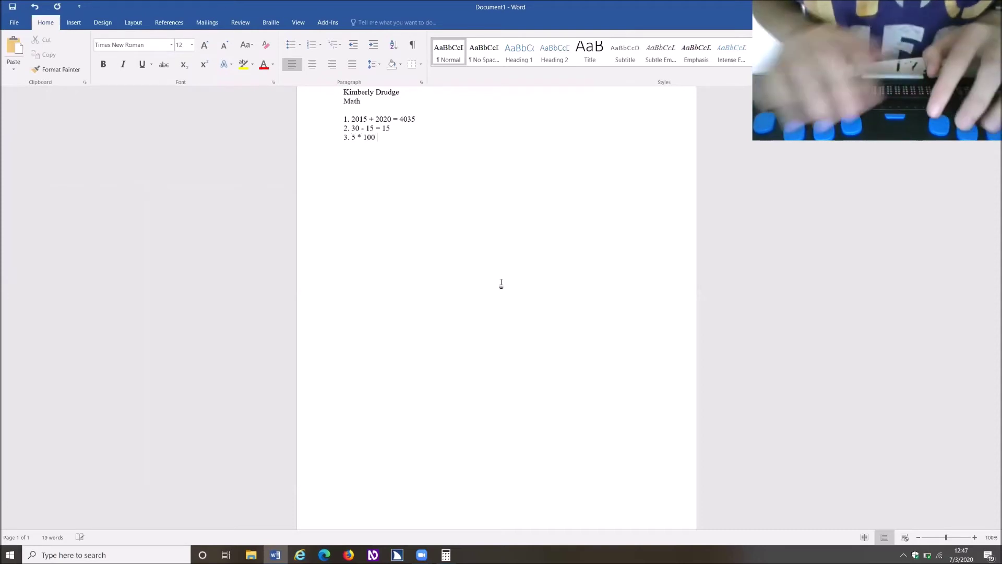
type(" =")
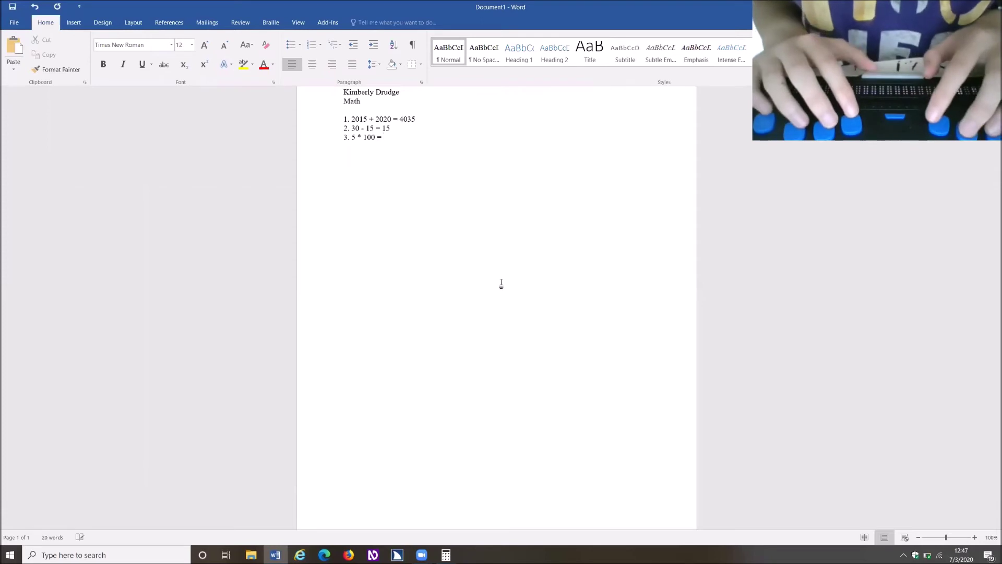
Answer problem 2 with 15 and write problem 3, '5 * 100 ='
key("alt+Tab")
Clear Calculator, compute 5 × 100 = 500, and return to Word
key("Escape")
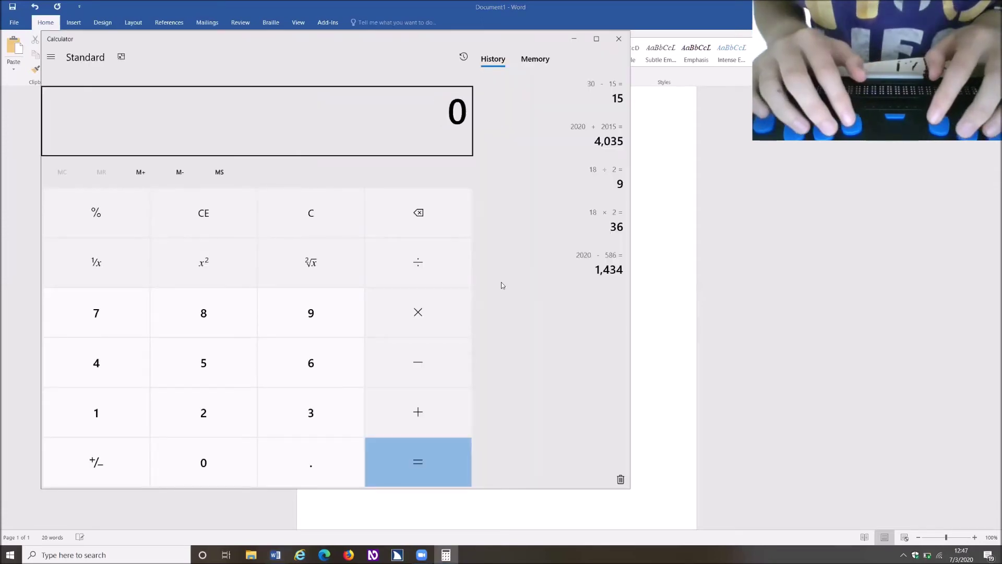
type("5*100")
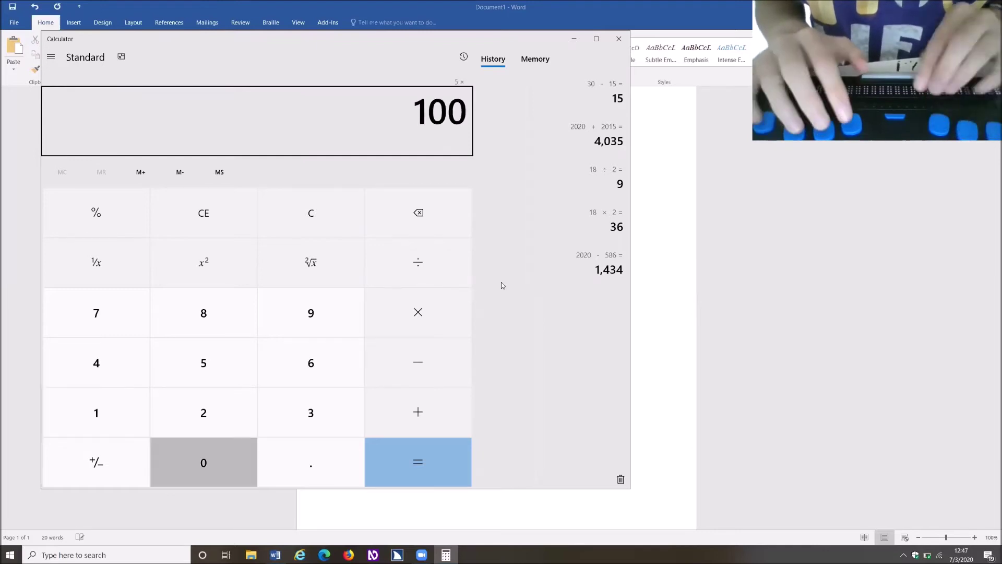
key("Return")
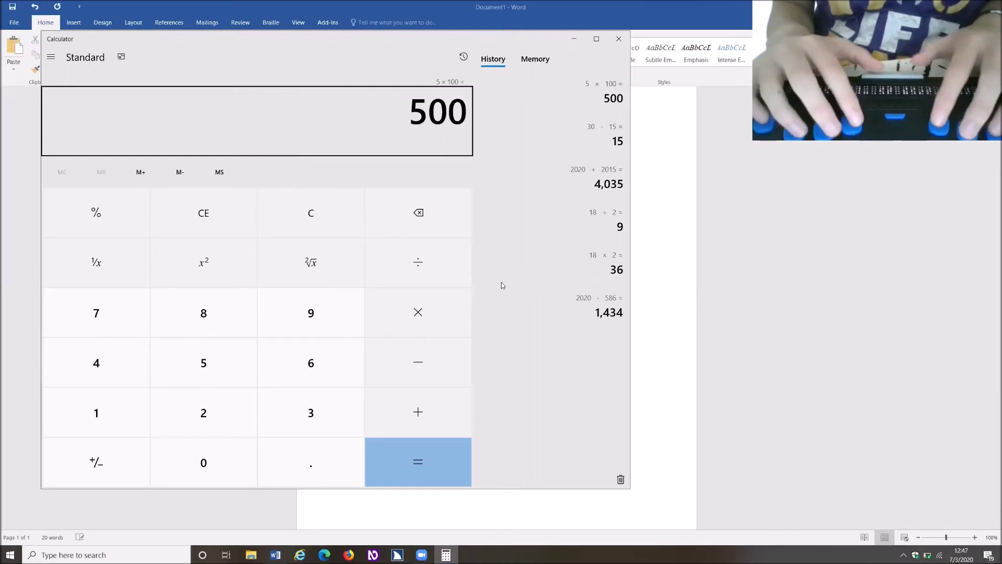
key("alt+Tab")
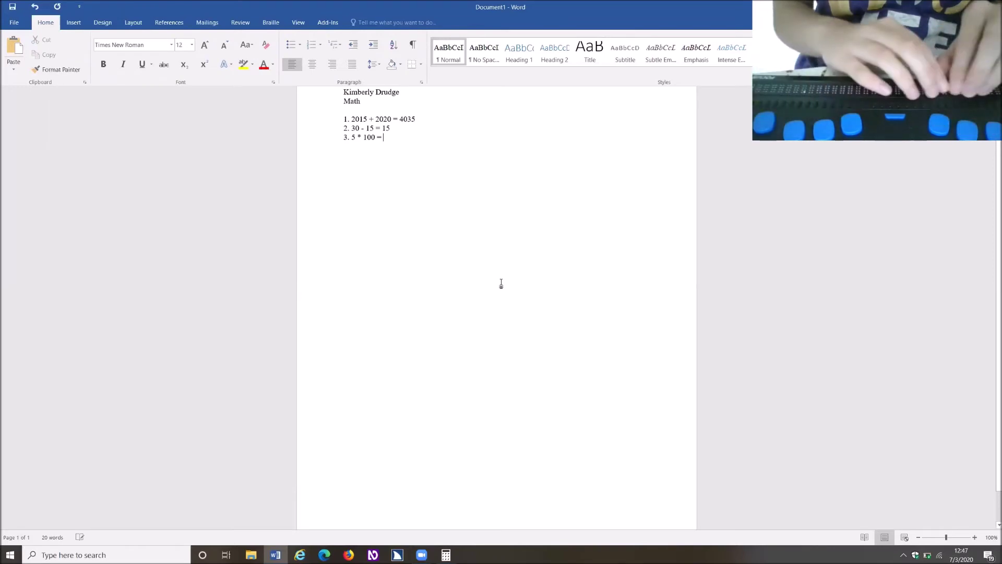
type("500")
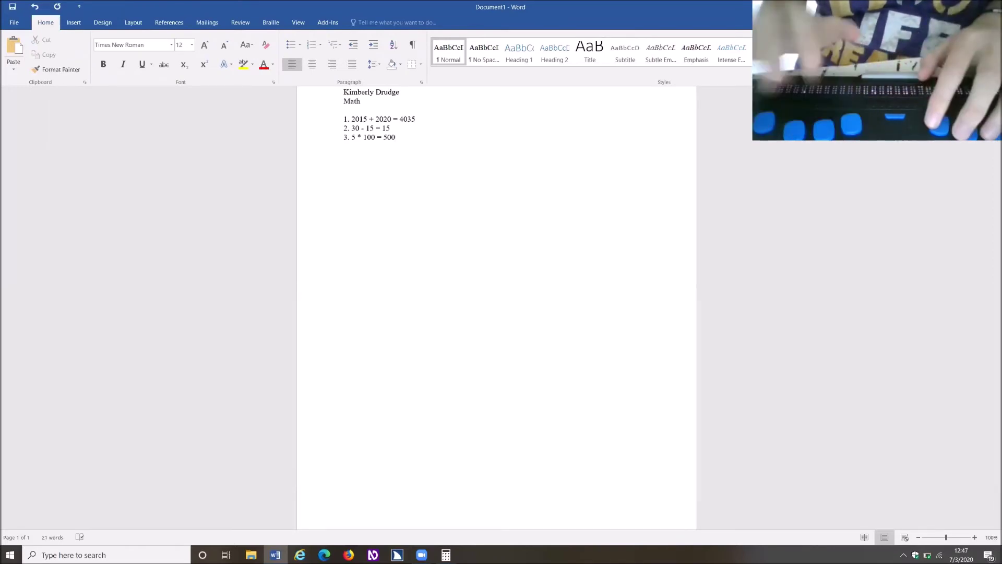
Answer problem 3 with 500 and write problem 4, '100/5 ='
key("Return")
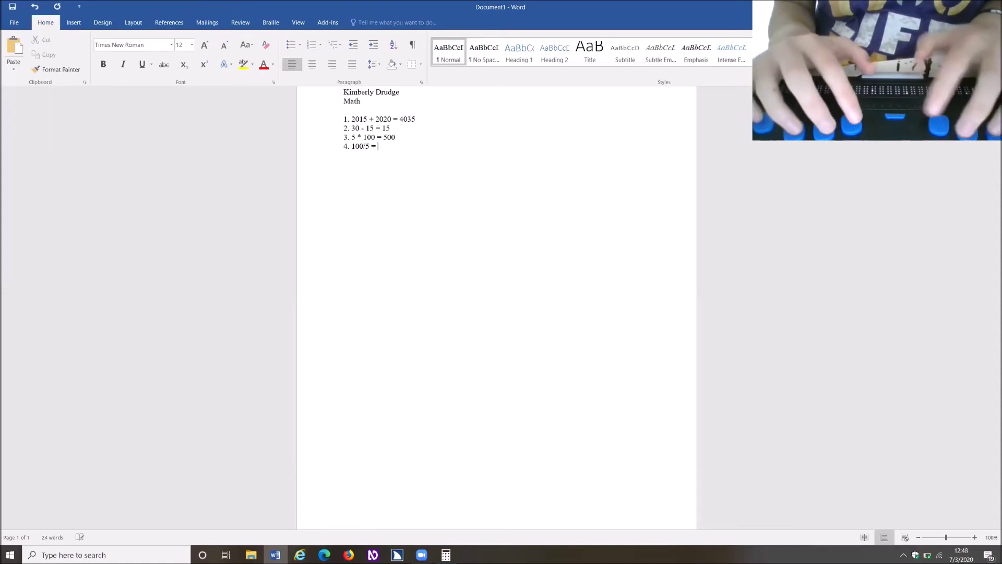
In a cleared Calculator, compute 100 ÷ 5 = 20, then return to Word
key("alt+Tab")
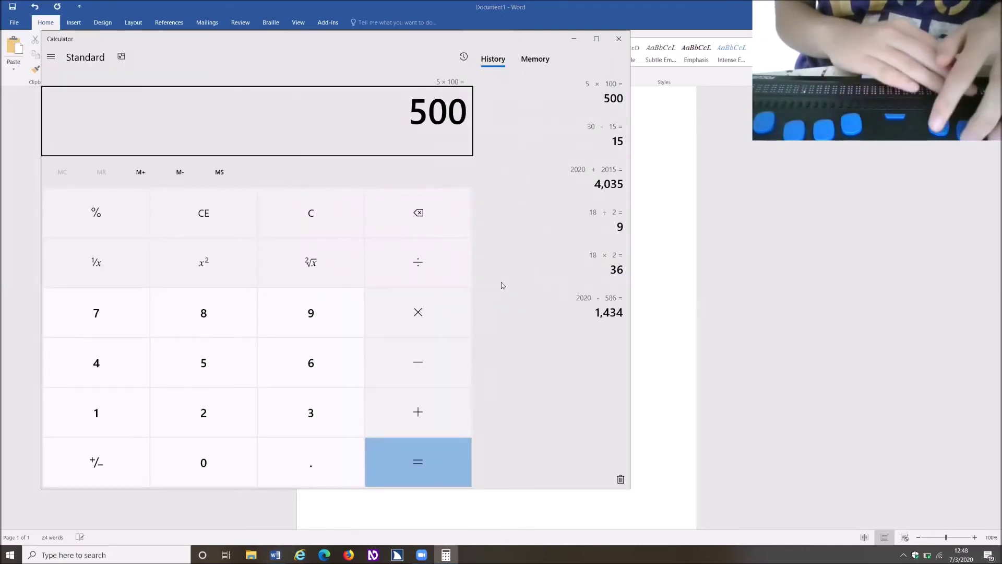
key("Escape")
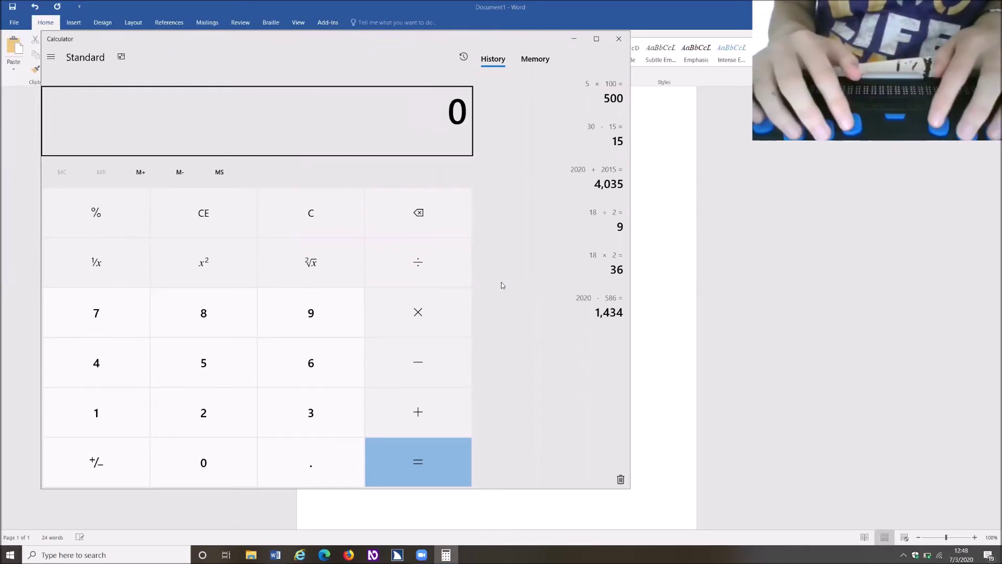
type("10")
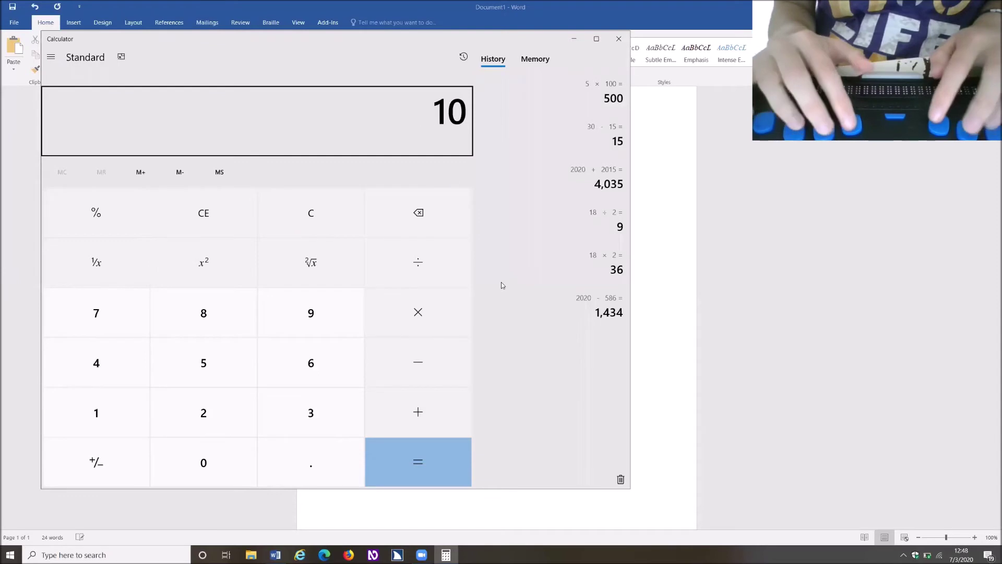
type("0+5")
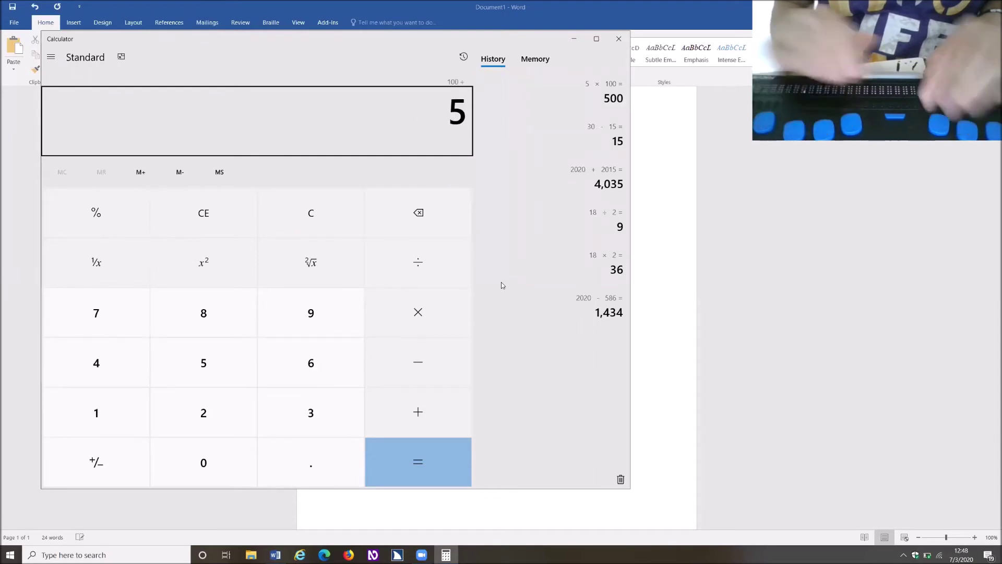
key("Return")
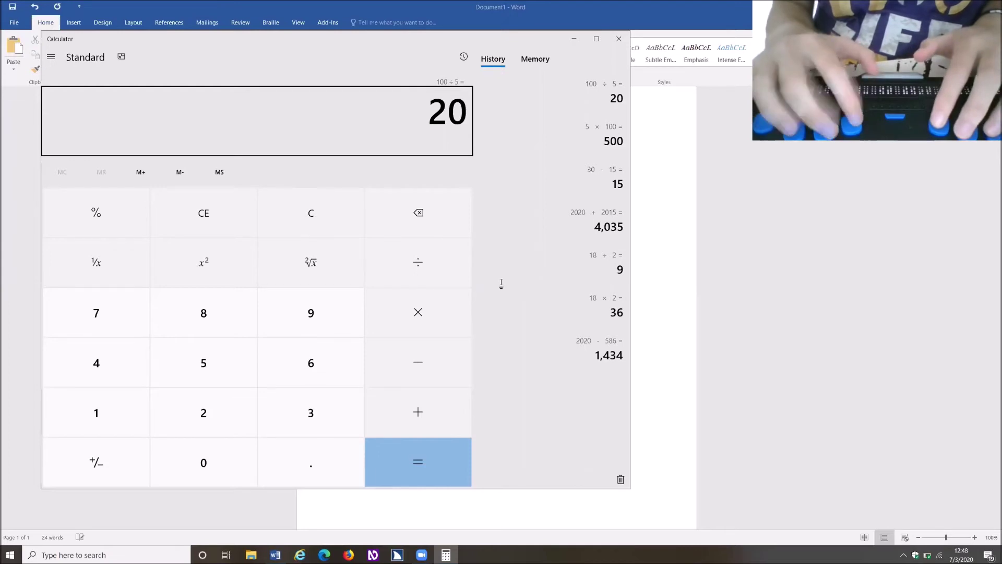
key("alt+Tab")
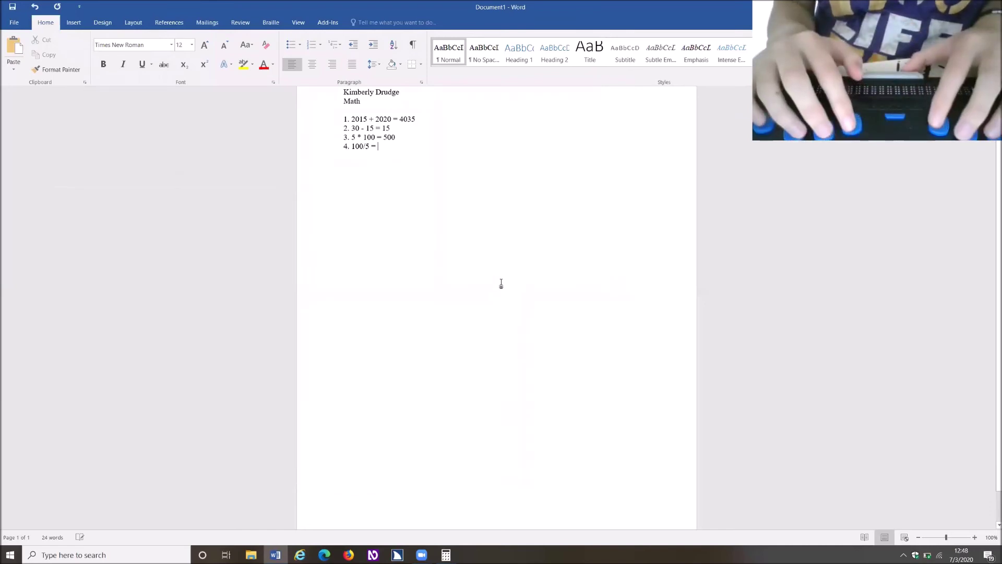
type("20")
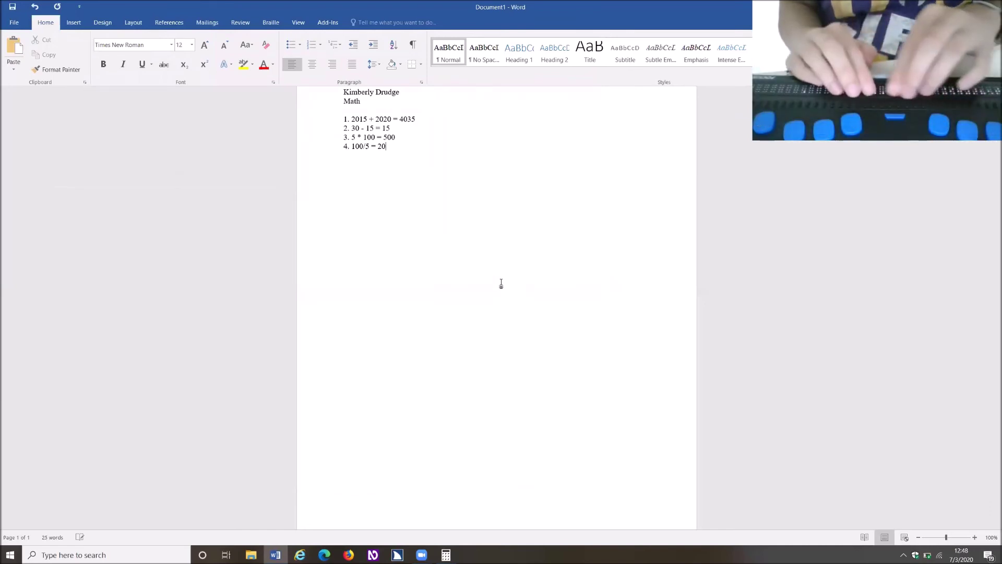
Answer problem 4 with 20, write problem 5, '2(1+2) =', and begin working it
key("Return")
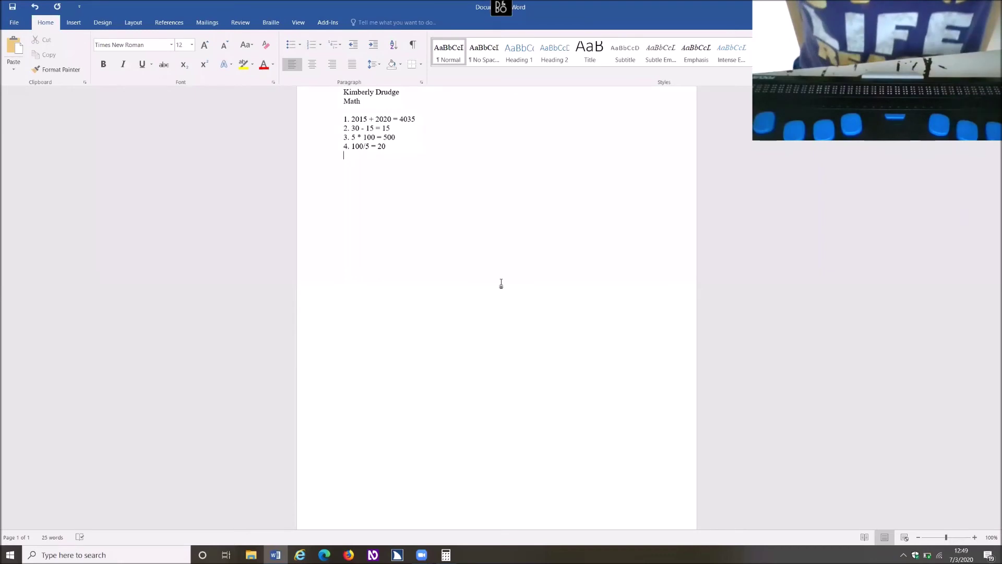
type("5")
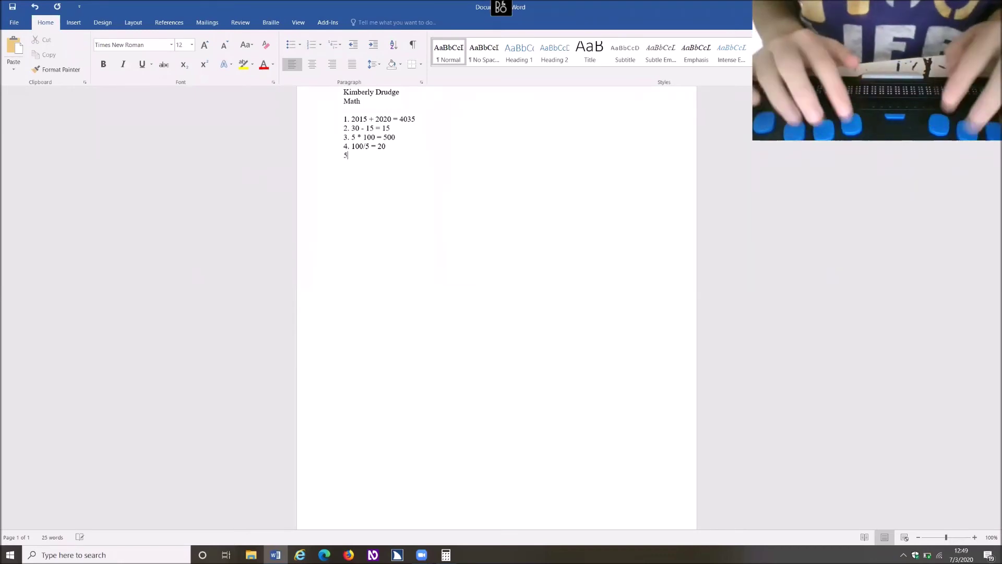
type(".")
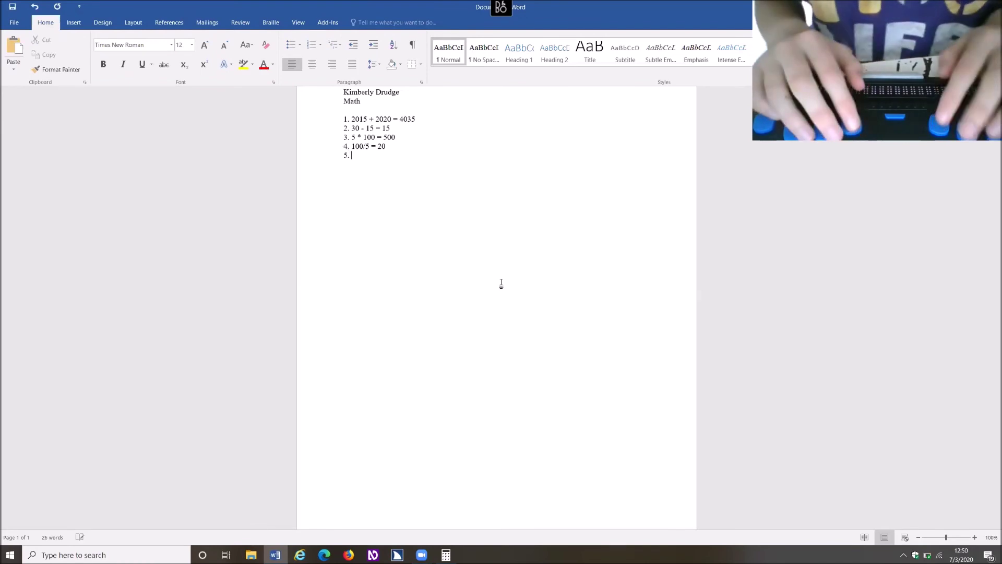
type(" 2(")
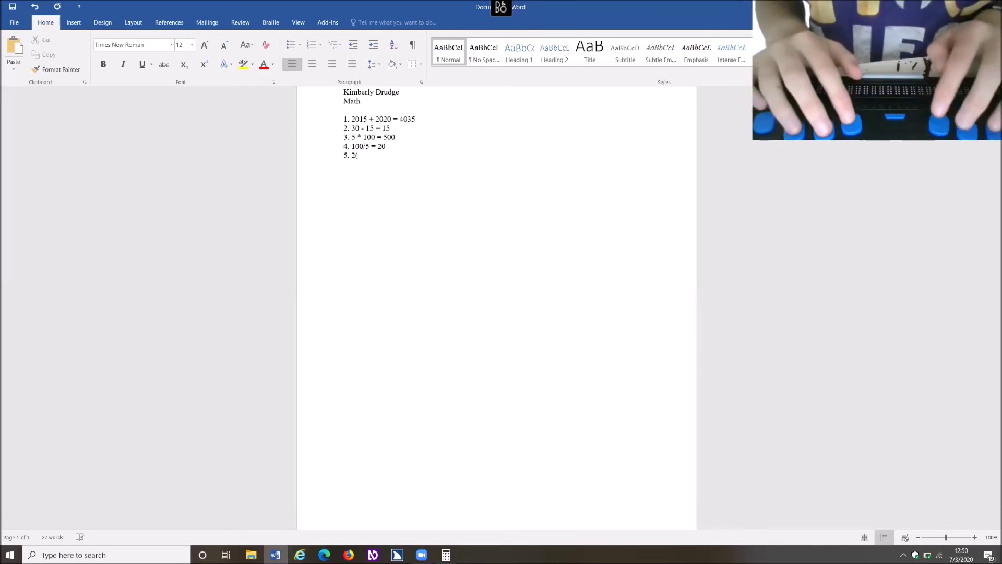
type("1+2)")
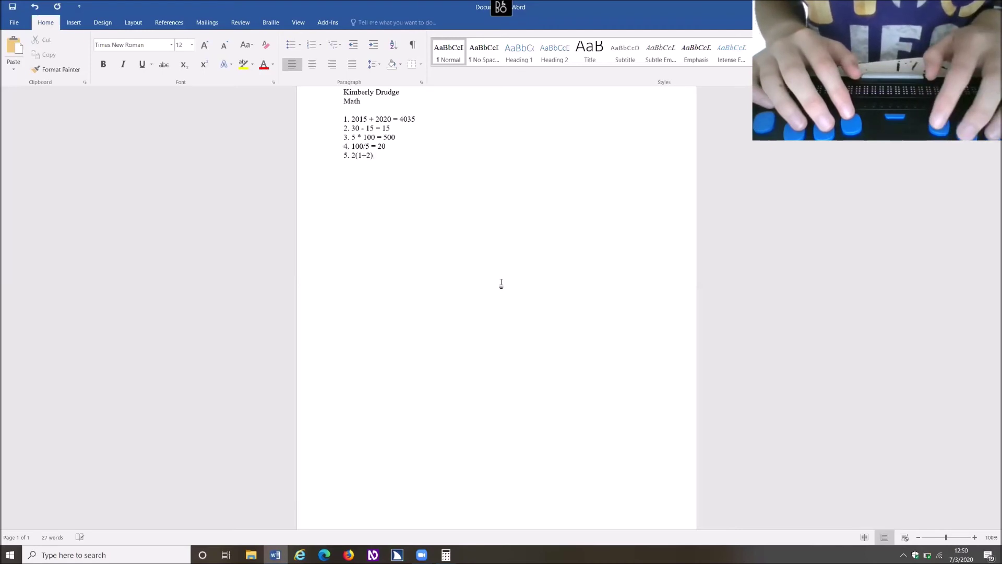
type(" =")
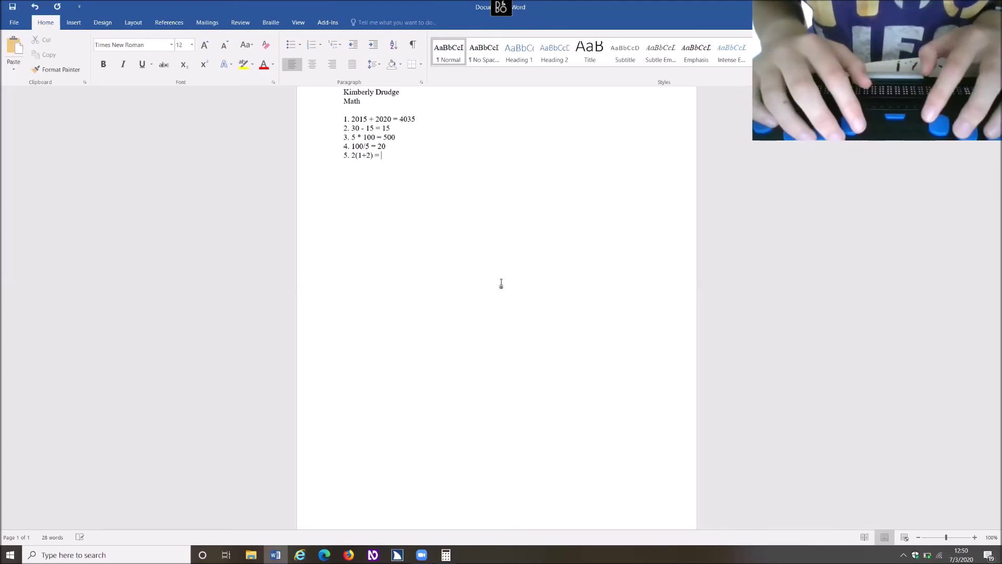
type("2 * 1")
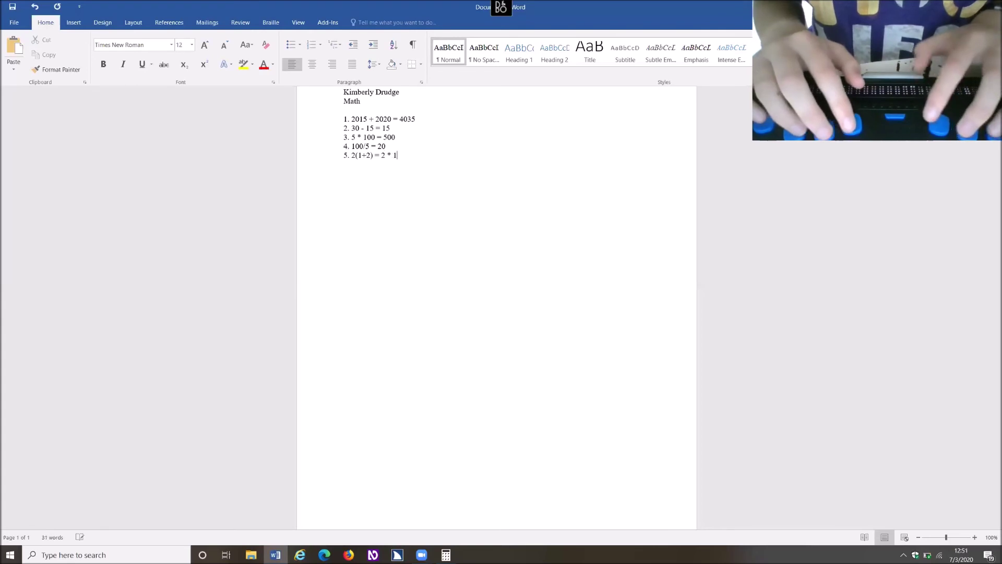
type(" = 2")
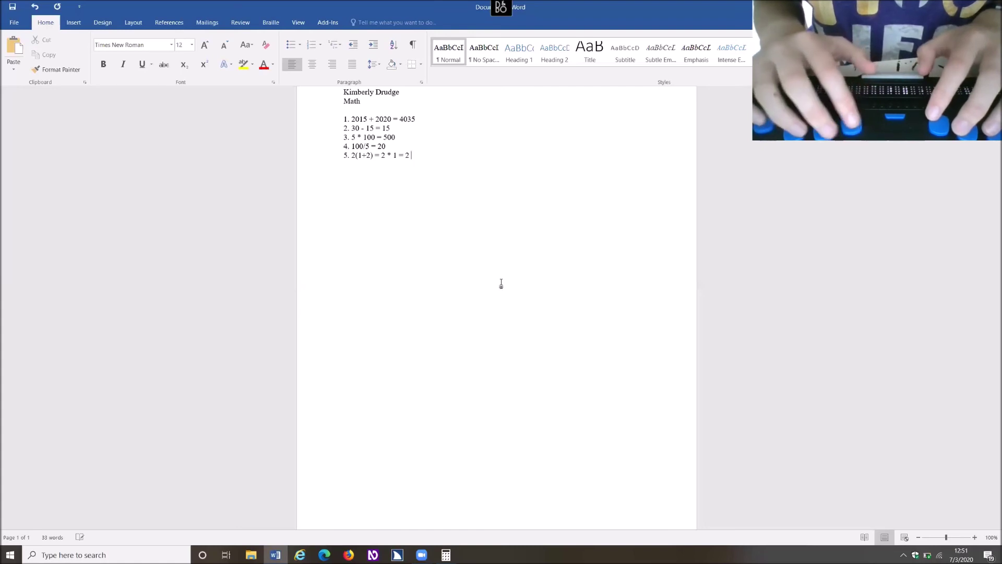
type("+")
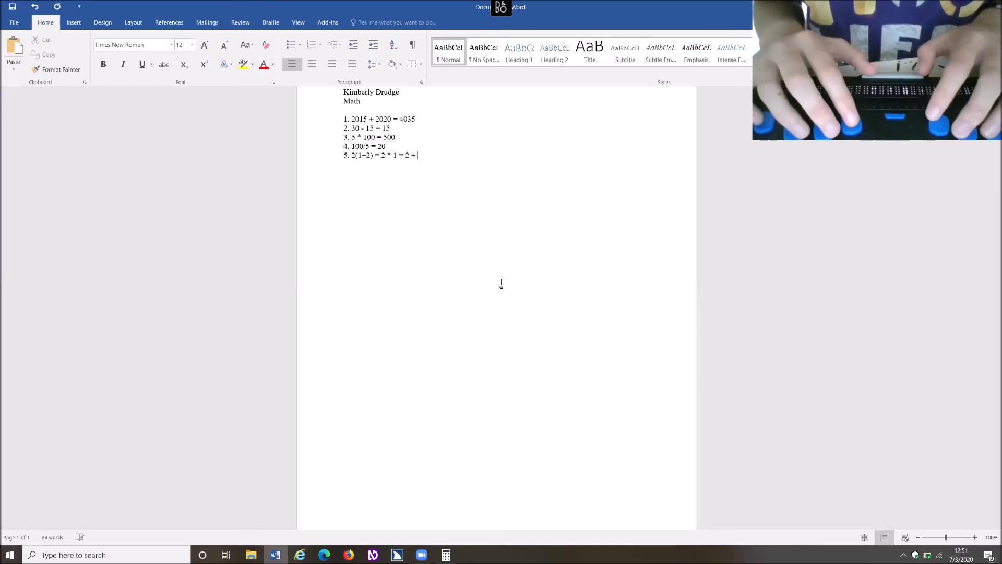
type("2 *")
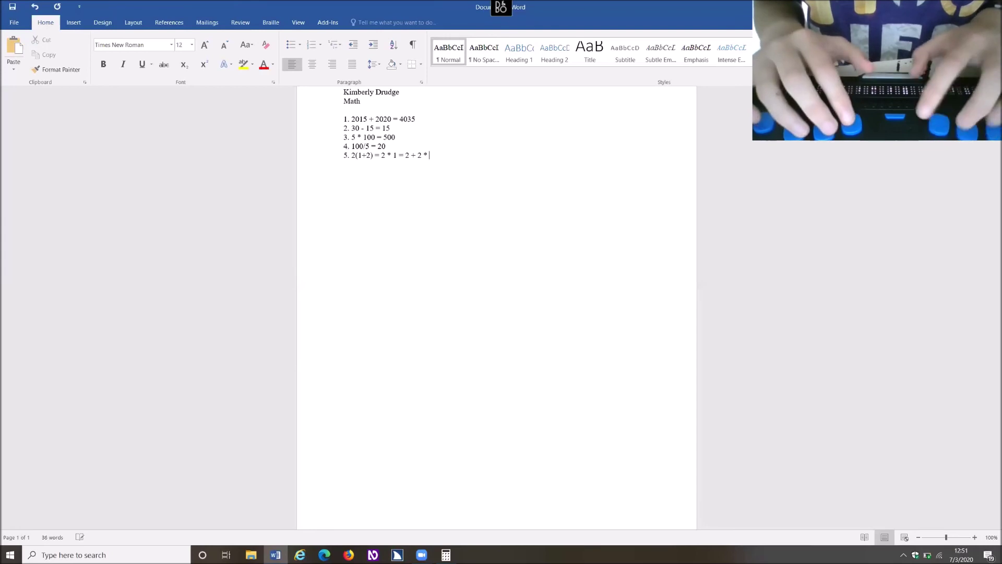
type(" 2 = 4")
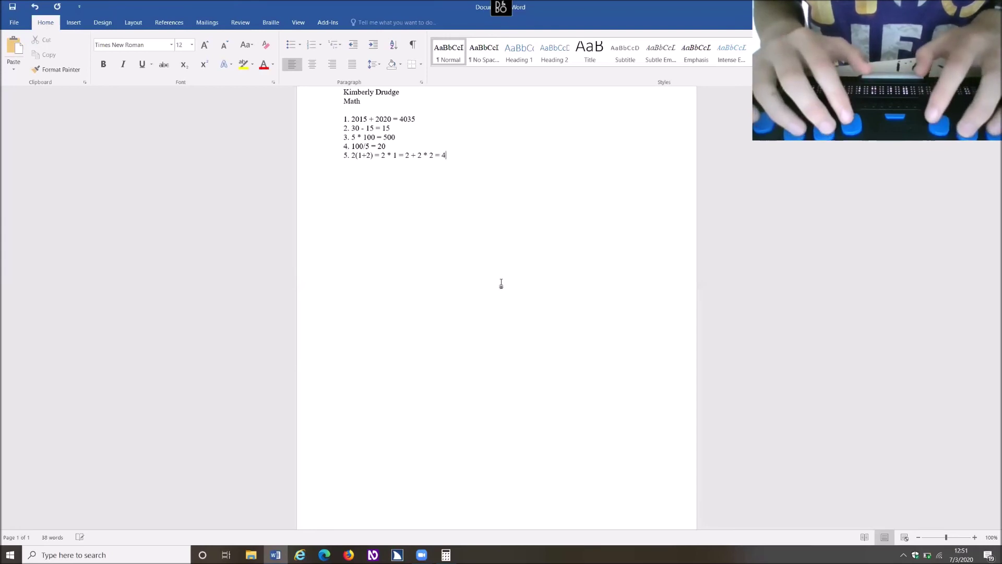
type(".")
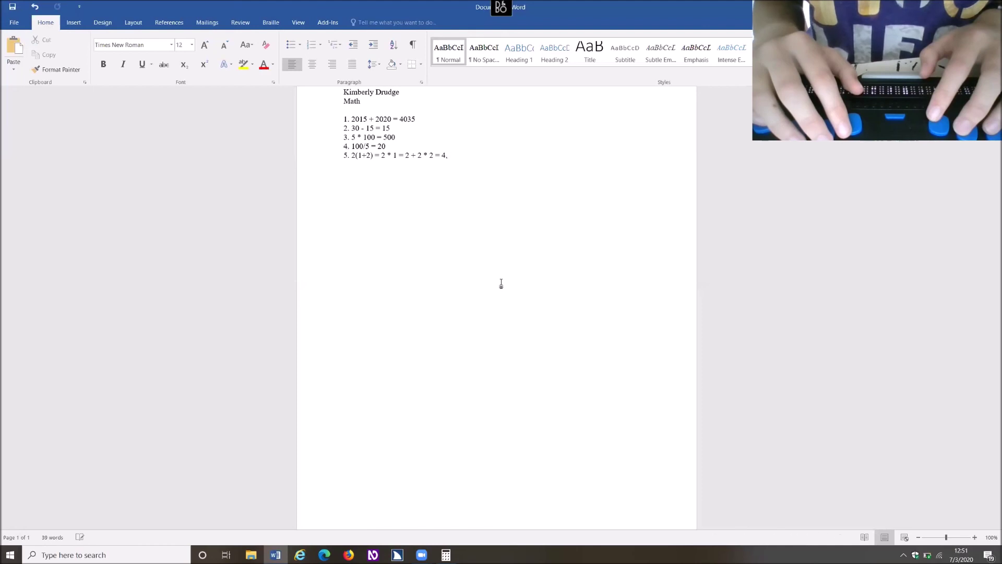
type("2")
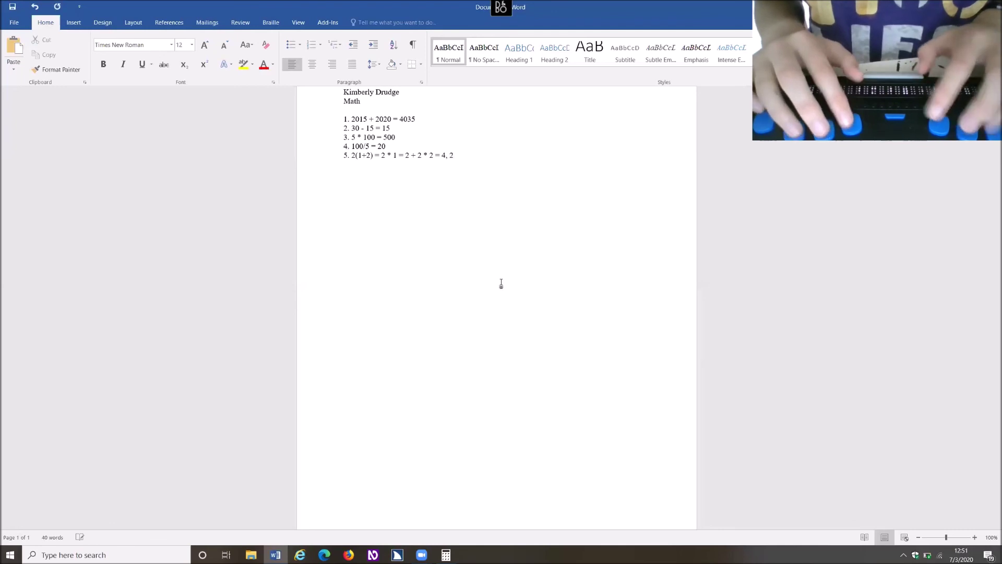
type(" + 4 .")
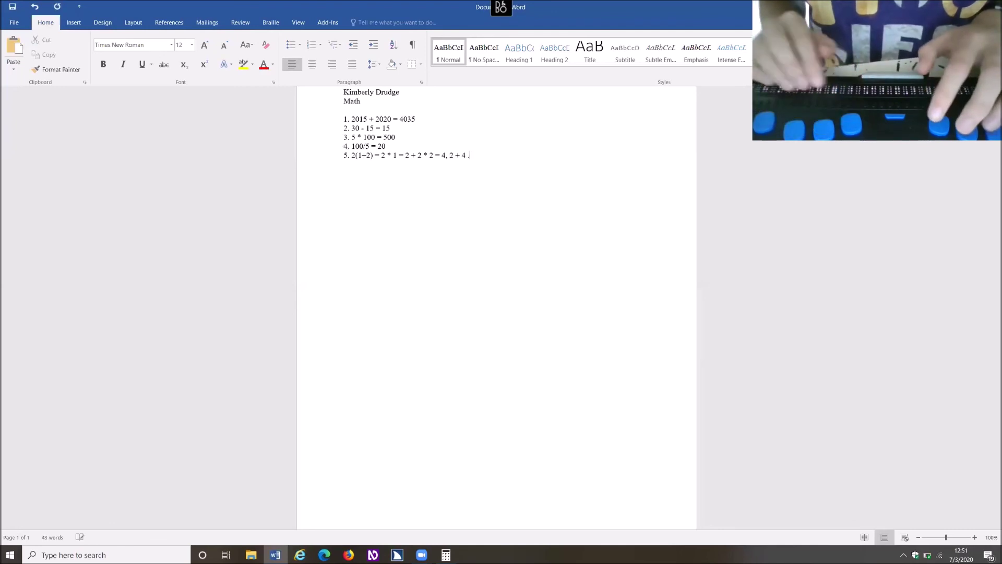
Delete the stray period after '2 + 4' in problem 5's working, leaving '2 + 4 = 6'
key("BackSpace")
type("= 6")
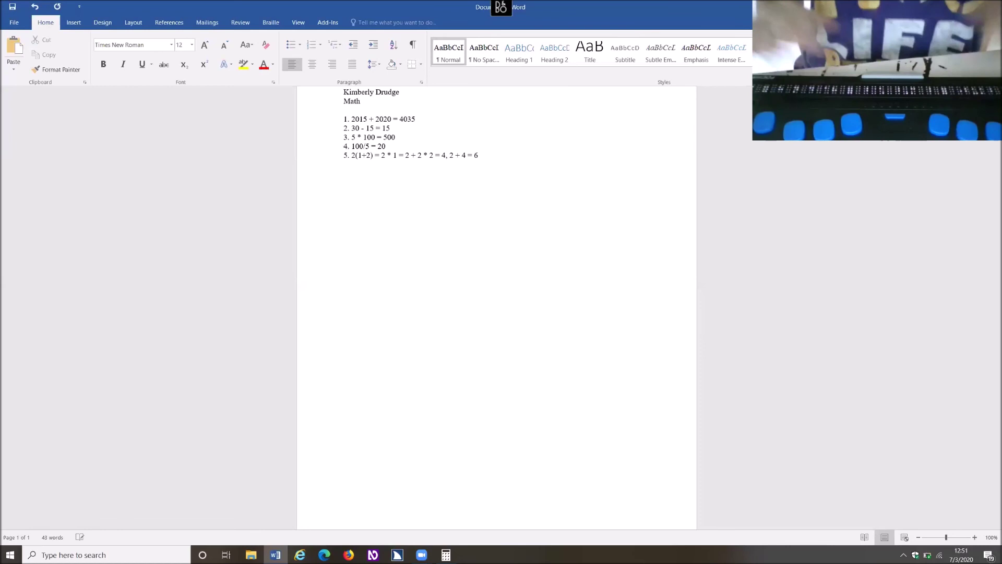